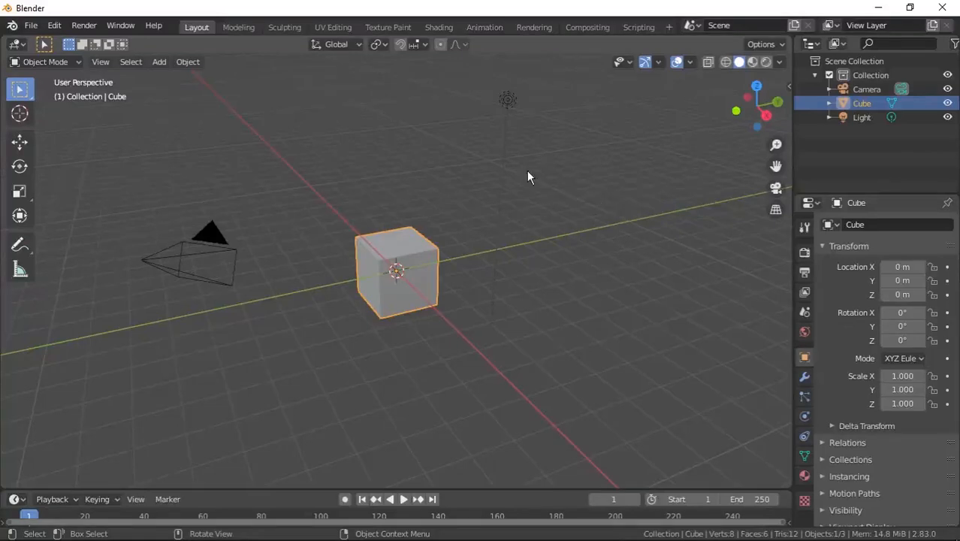
Open the Preferences and review the Keymap settings before closing the window.
click(54, 25)
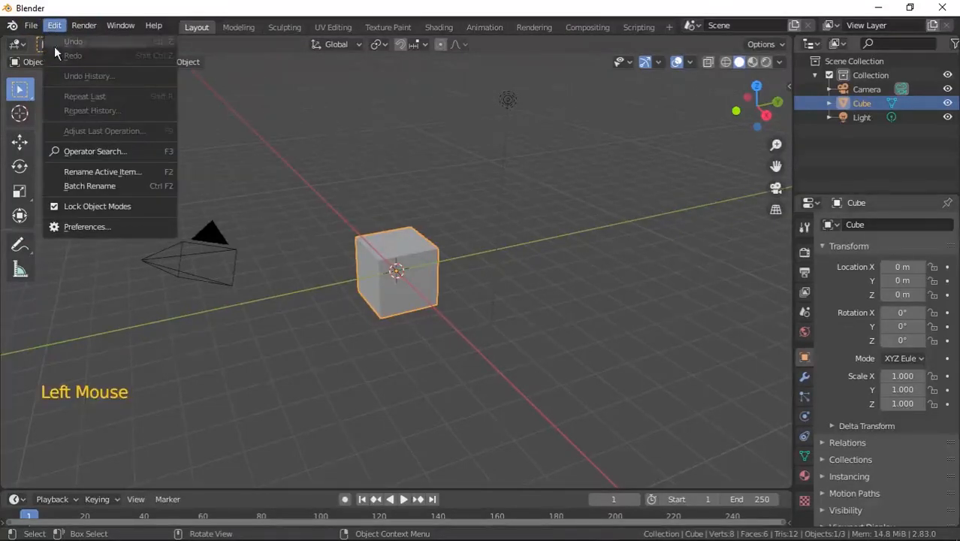
click(89, 226)
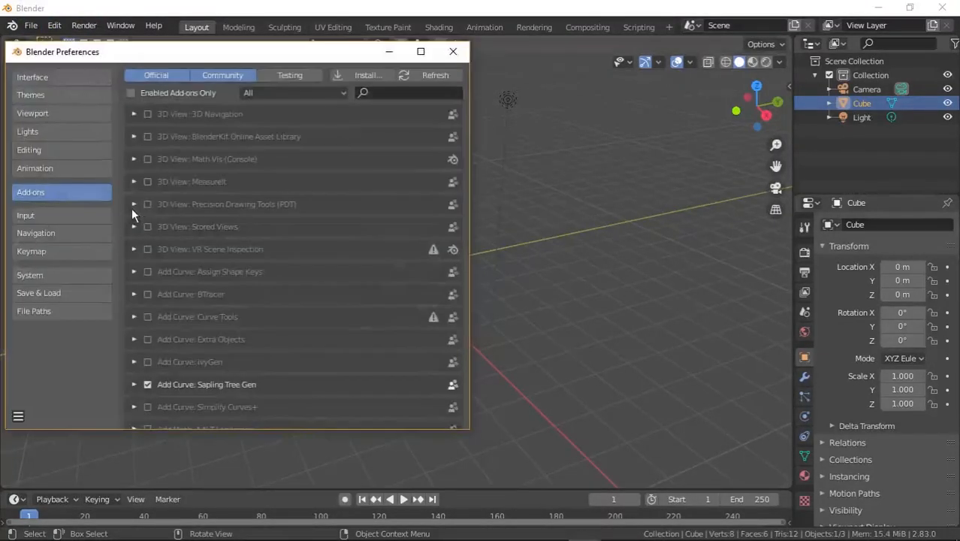
click(47, 250)
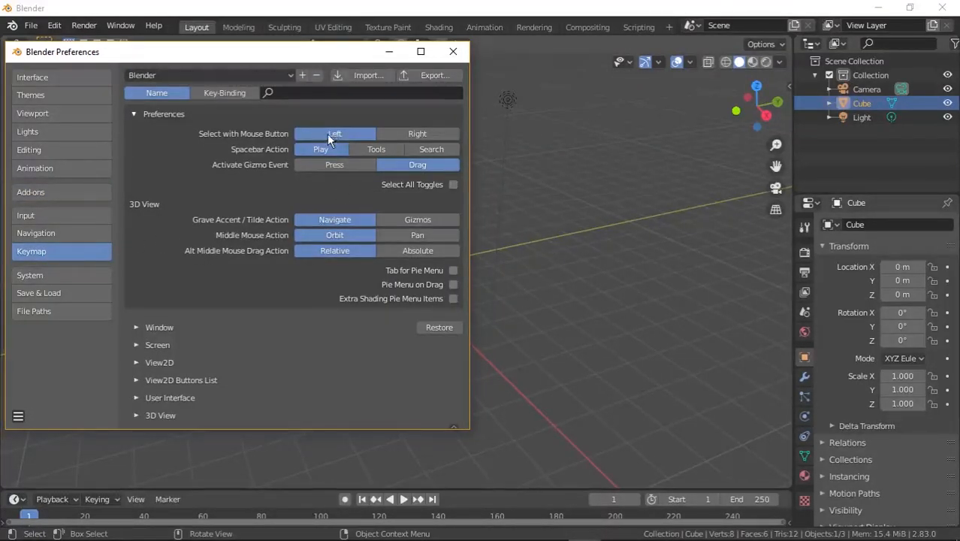
click(460, 54)
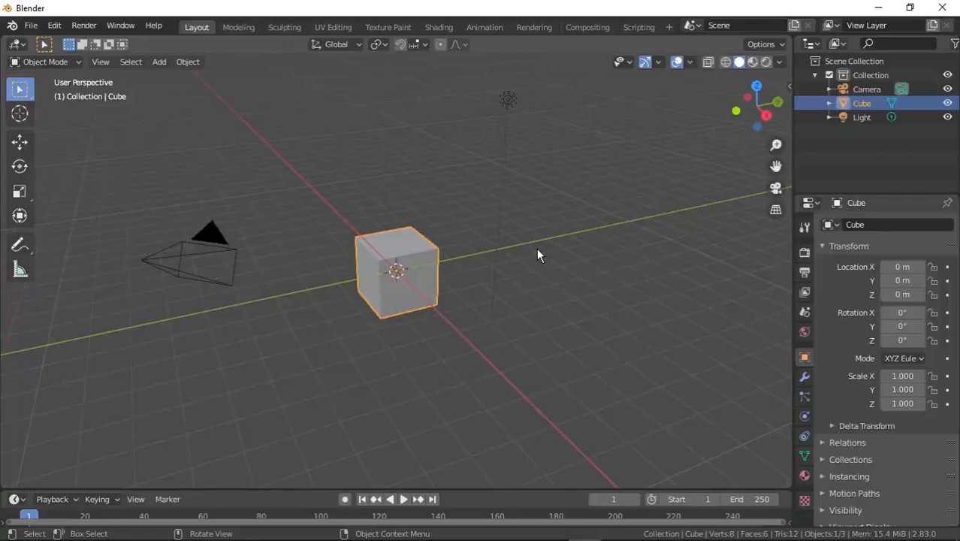
Delete the default camera, cube and light from the scene.
drag(869, 153, 849, 88)
right_click(853, 92)
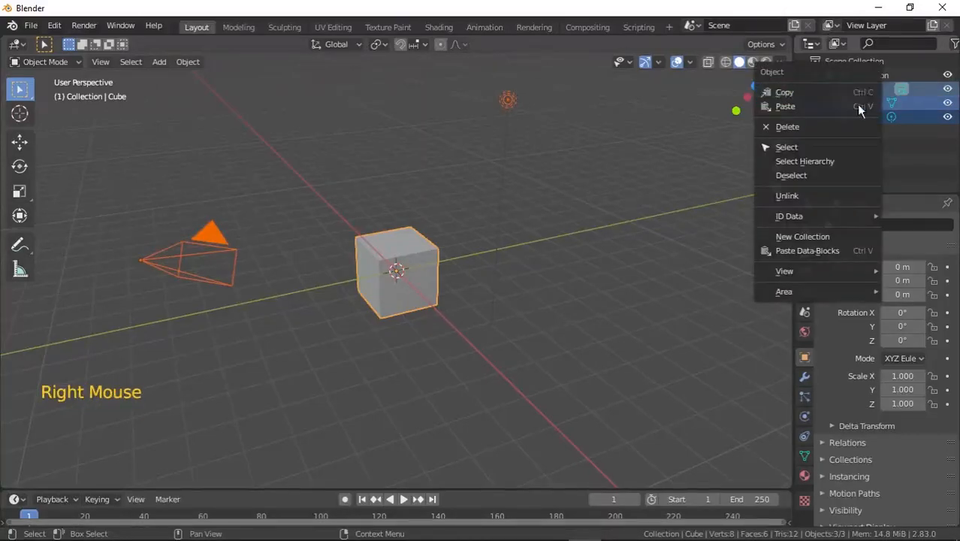
click(839, 129)
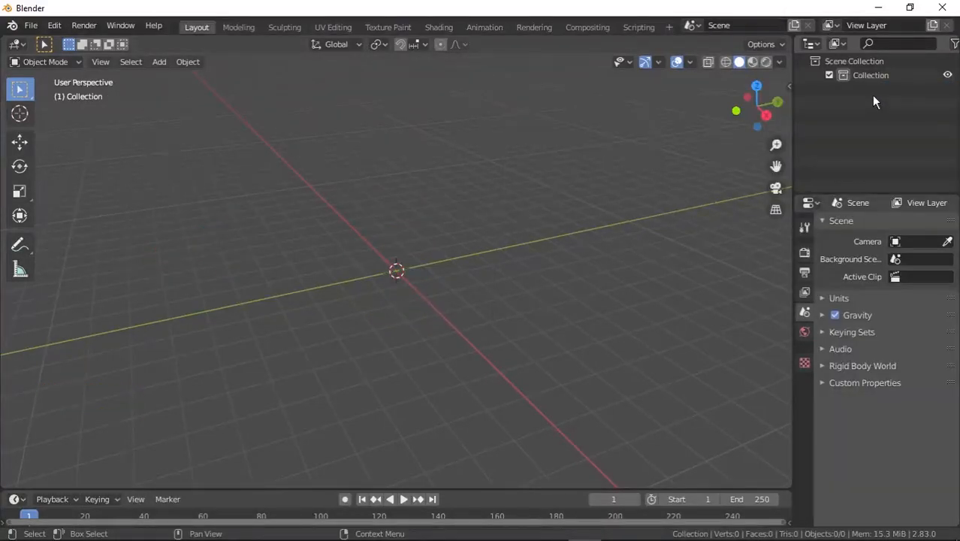
Set the render engine to Cycles in the render properties.
click(805, 253)
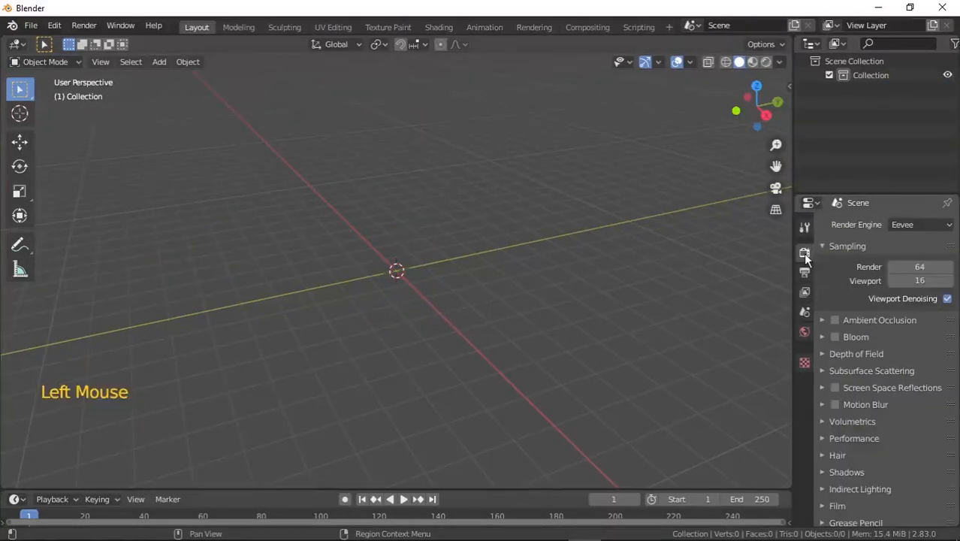
click(897, 224)
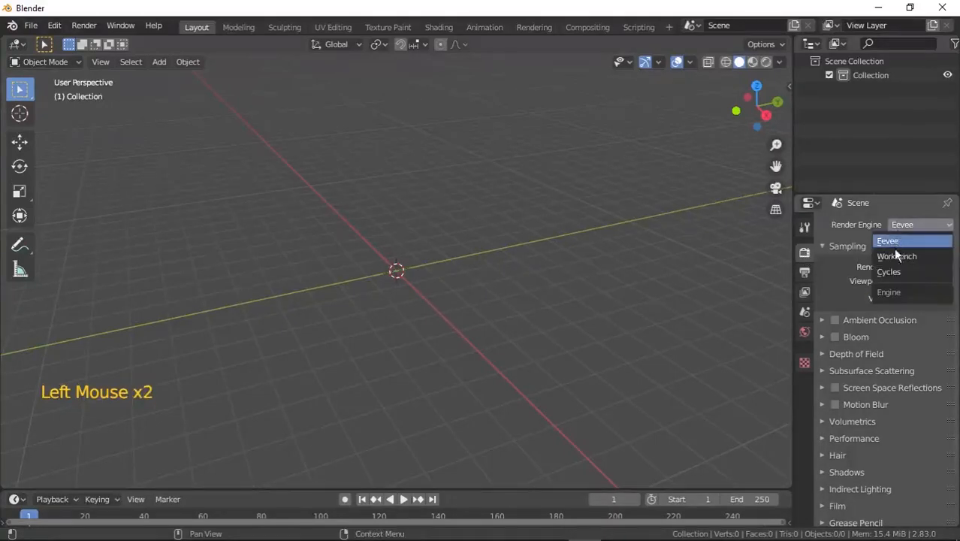
click(907, 272)
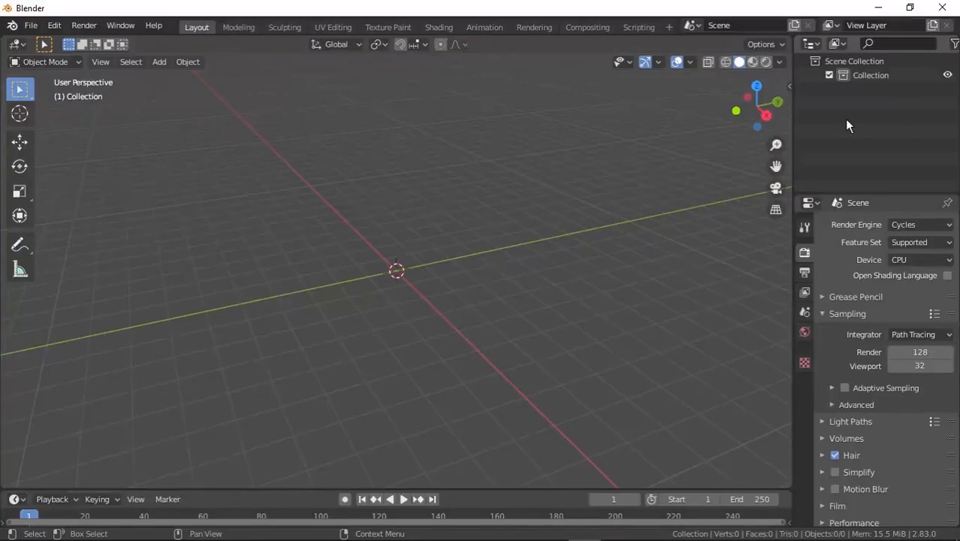
Add a mesh cube to the scene.
click(159, 62)
mouse_move(184, 80)
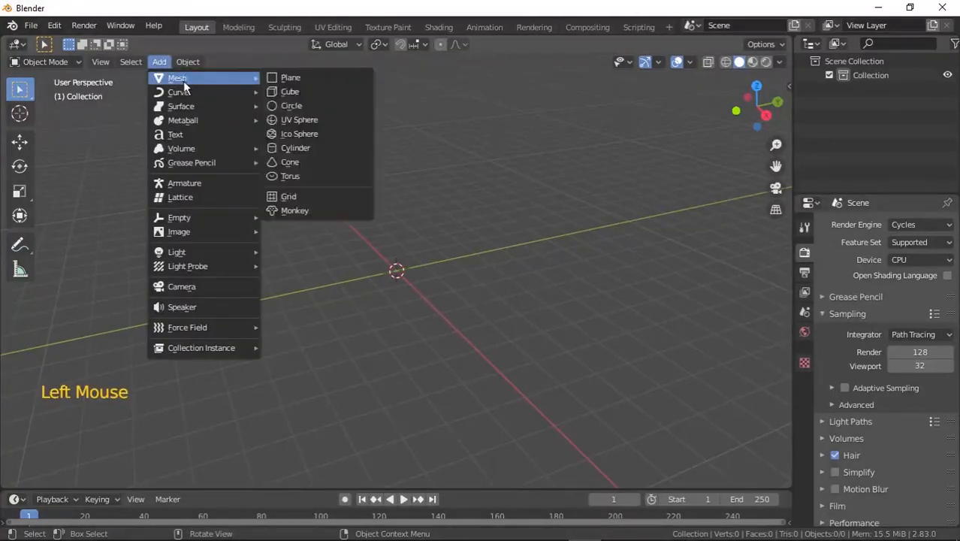
click(299, 88)
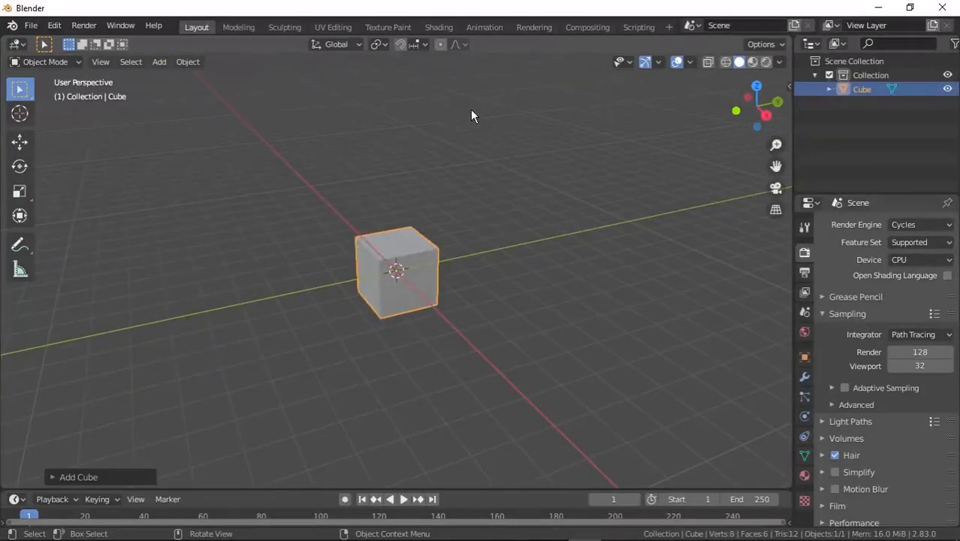
Rename the collection holding the cube to Cubes.
click(867, 75)
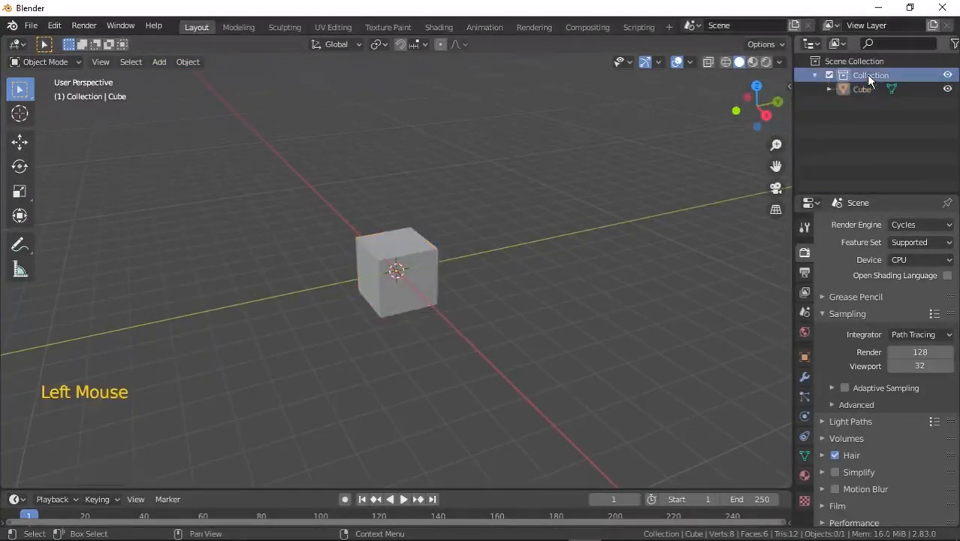
double_click(867, 75)
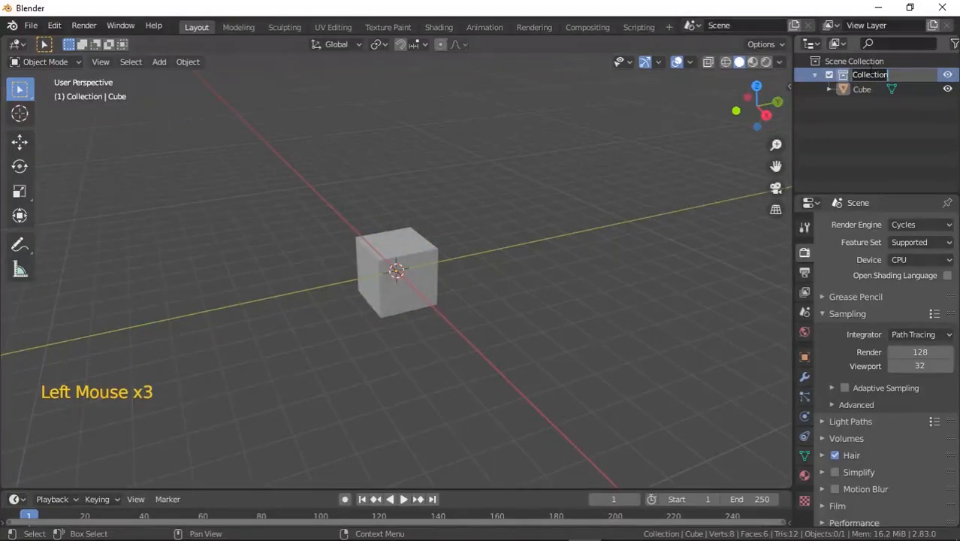
text(C)
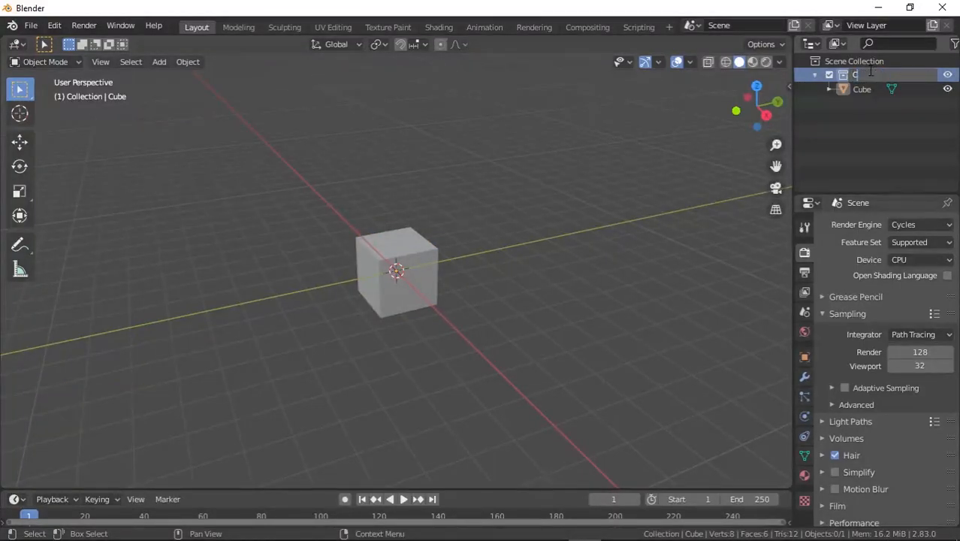
text(ubes)
key(Return)
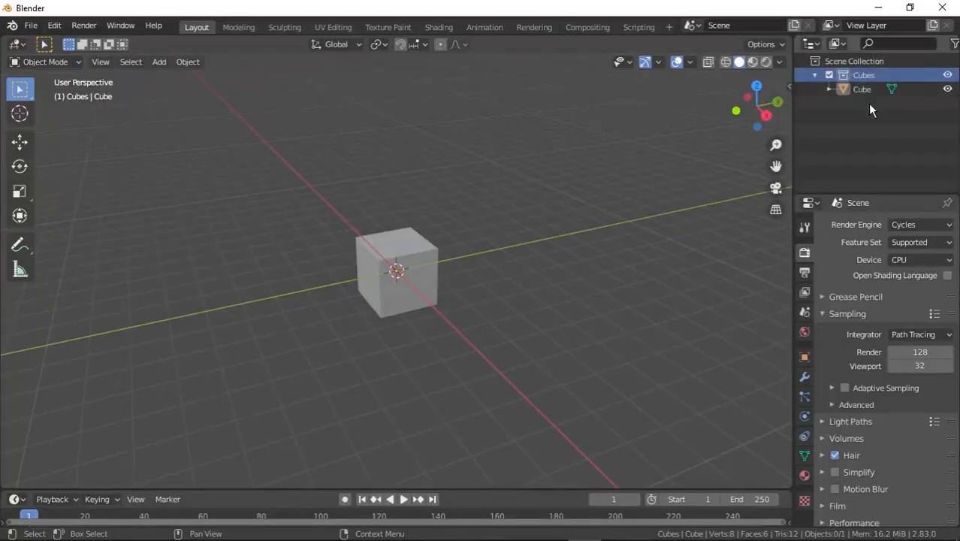
Create two new collections in the scene.
right_click(868, 103)
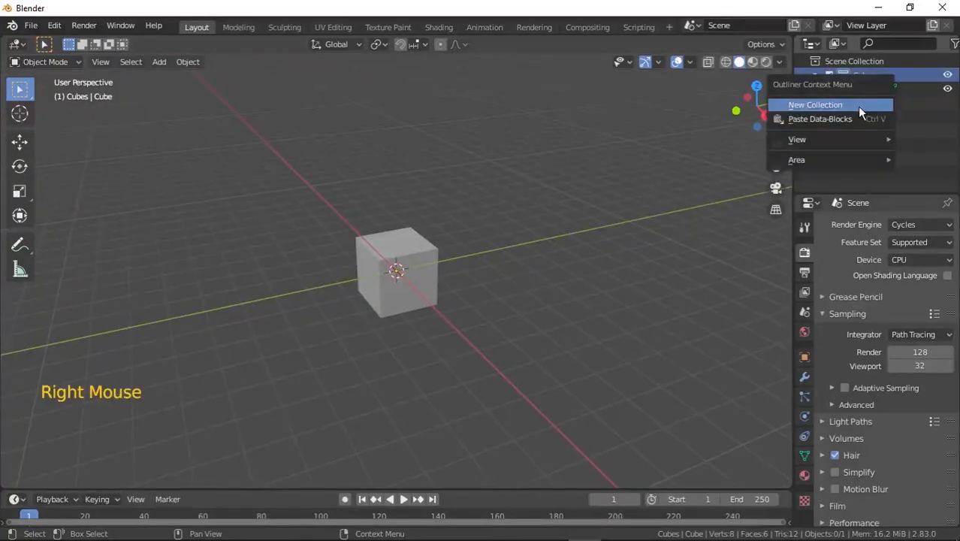
click(860, 111)
right_click(867, 128)
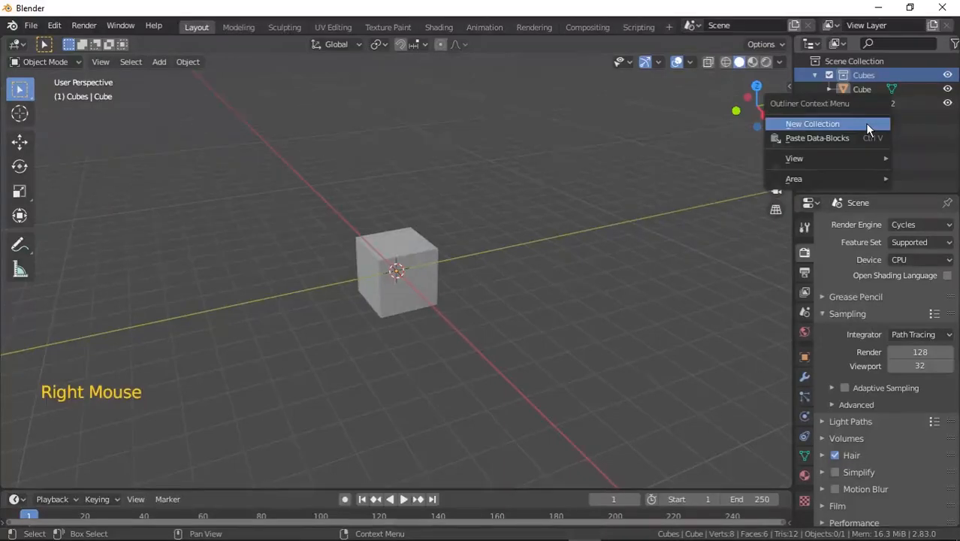
click(866, 126)
Rename the first new collection to Plane.
click(875, 107)
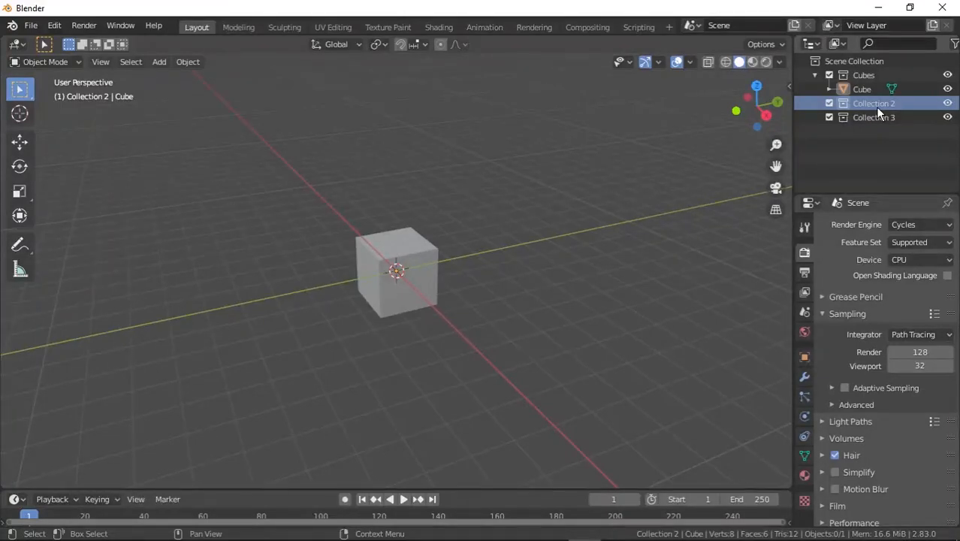
click(875, 107)
double_click(875, 107)
text(Plane)
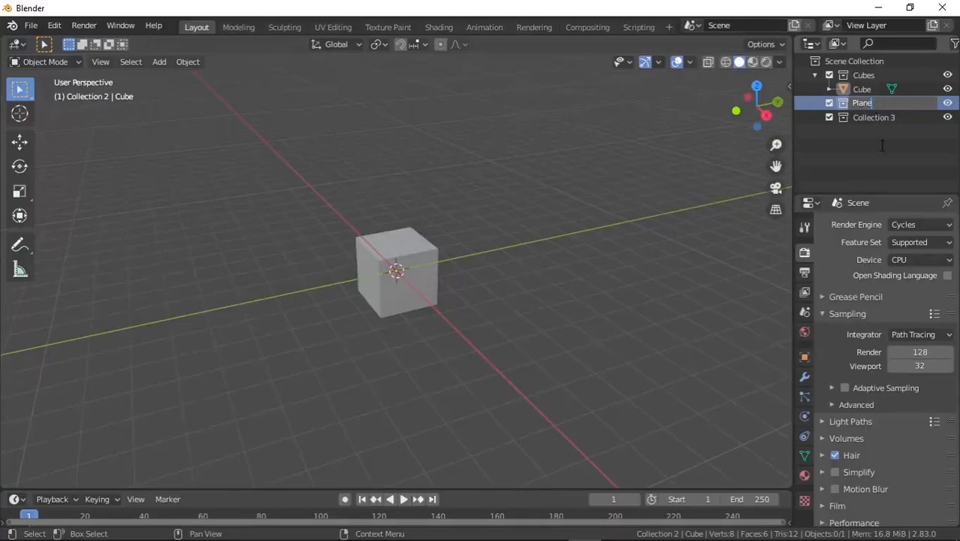
key(Return)
Rename the second new collection to Preview.
click(873, 118)
double_click(875, 117)
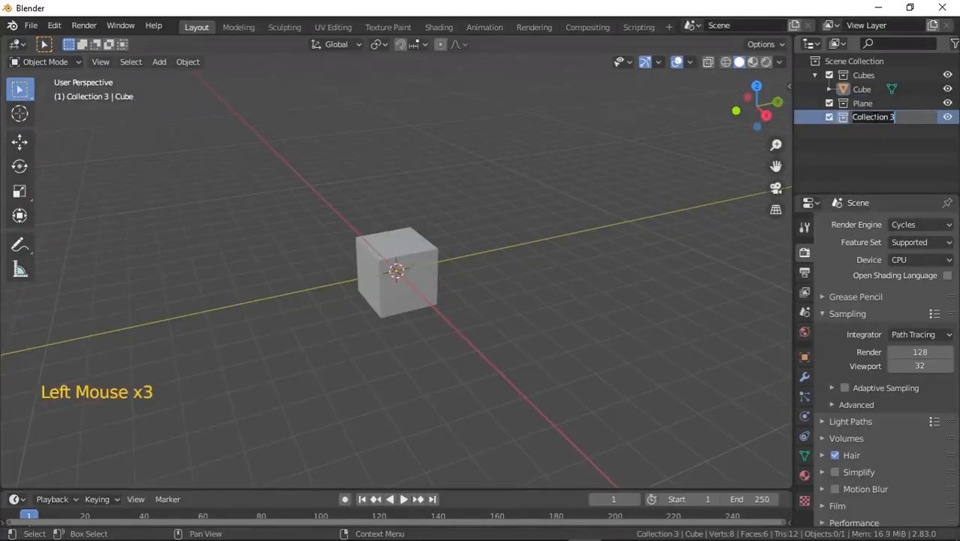
key(shift+Home)
text(Previe)
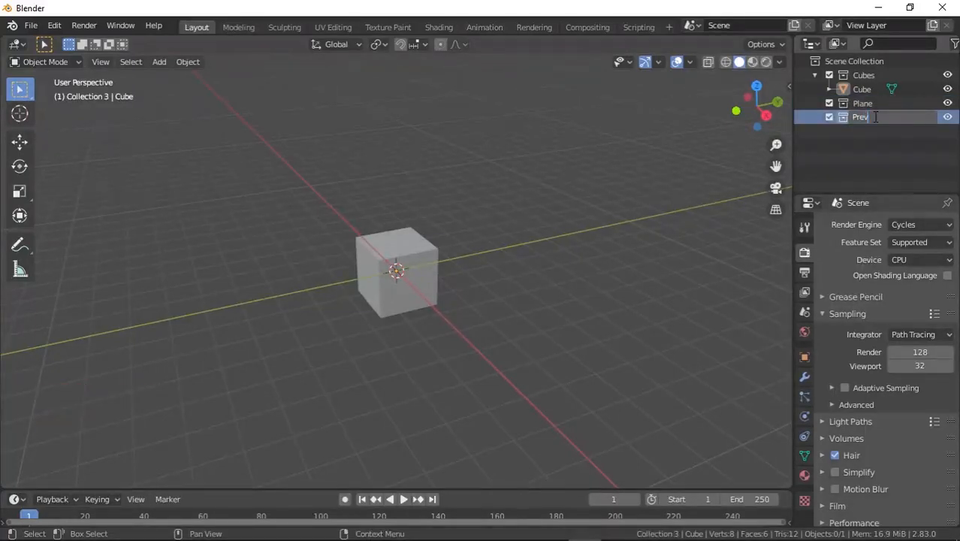
text(w)
key(Return)
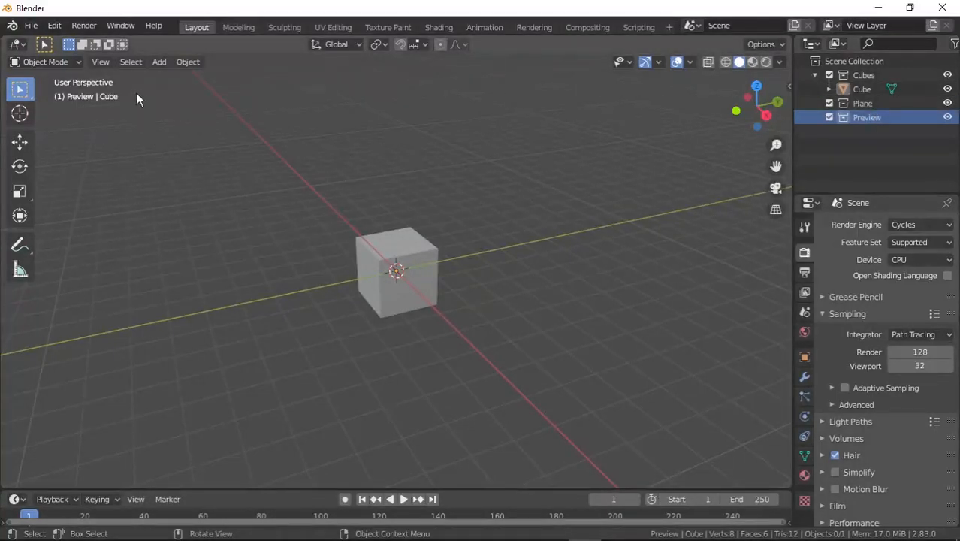
In Edit Mode with face selection, select all of the cube's faces, UV-unwrap them and return to Object Mode.
key(Tab)
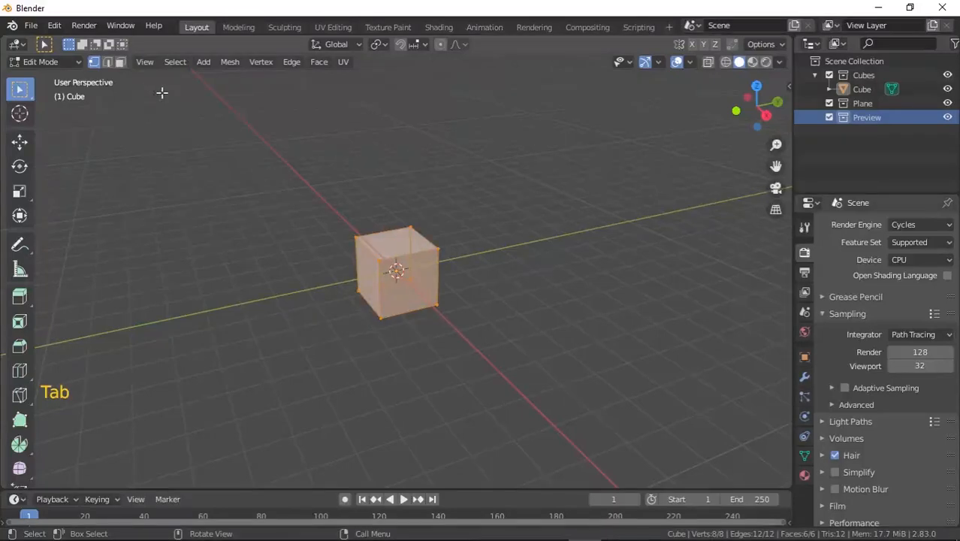
click(120, 64)
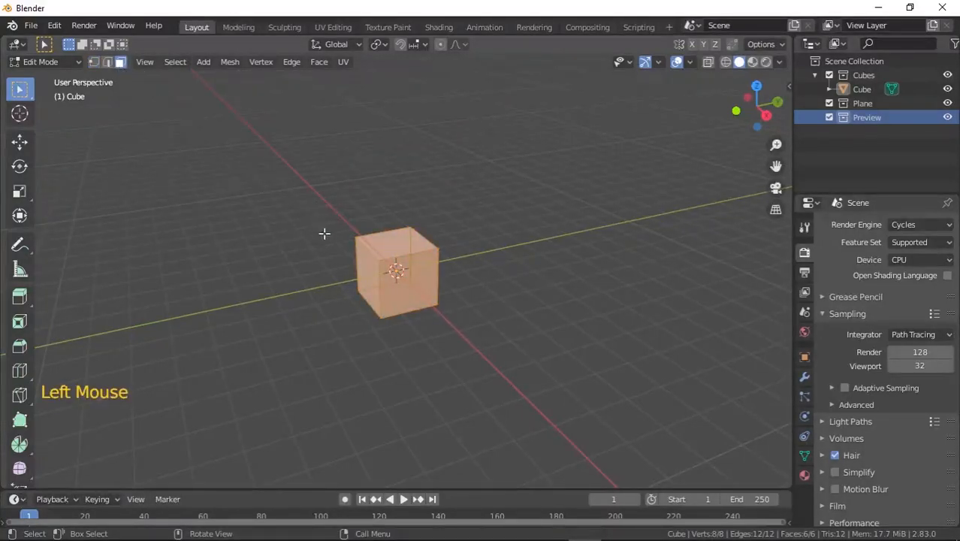
key(a)
key(a)
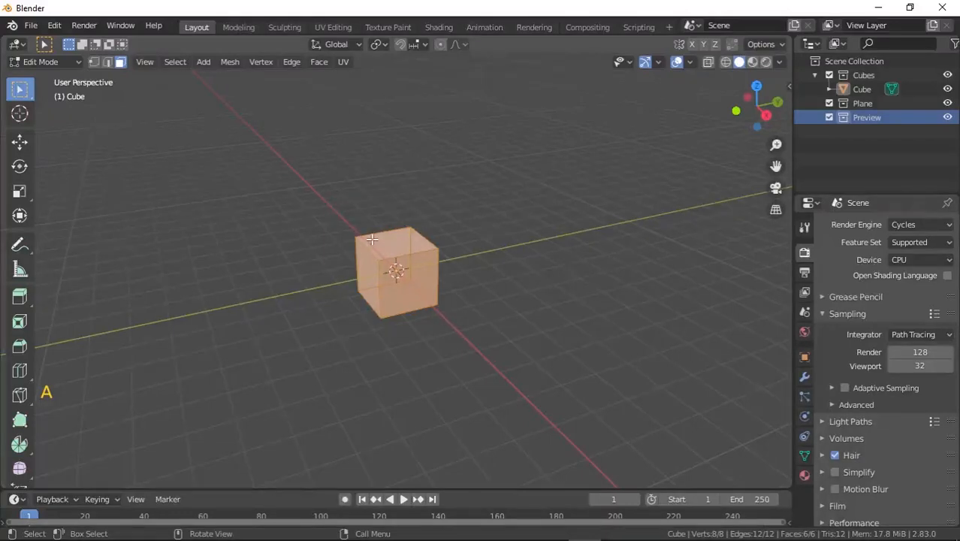
key(u)
click(376, 190)
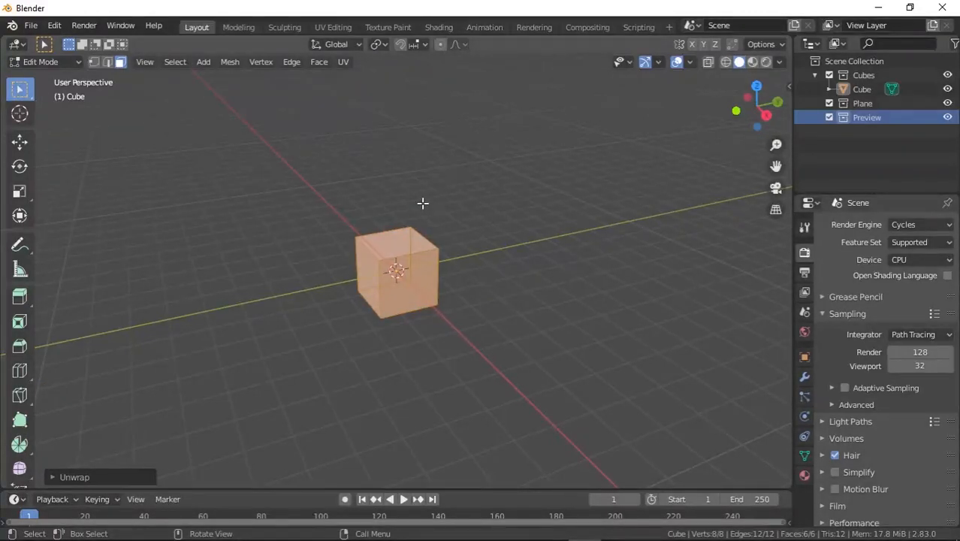
key(Tab)
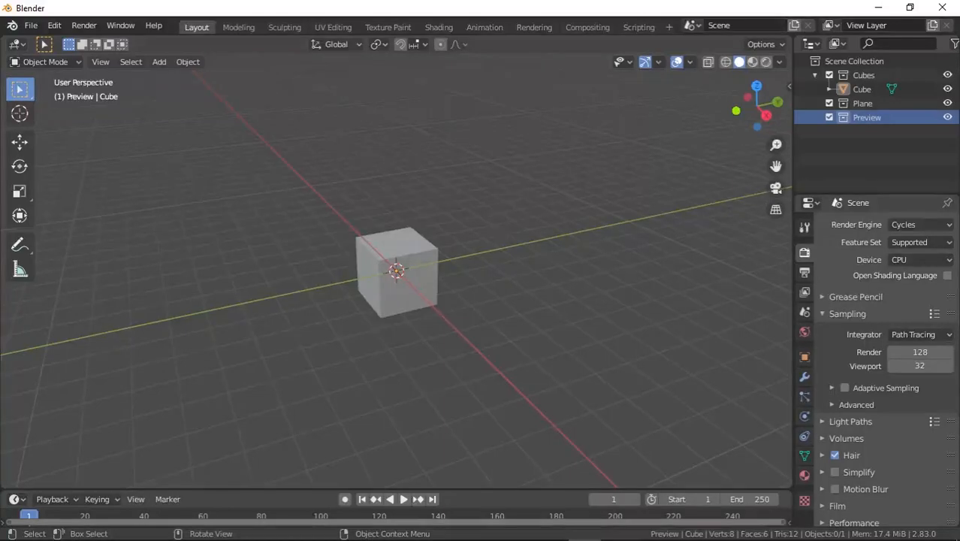
Split the viewport horizontally and turn the lower area into a Shader Editor.
drag(4, 485, 6, 328)
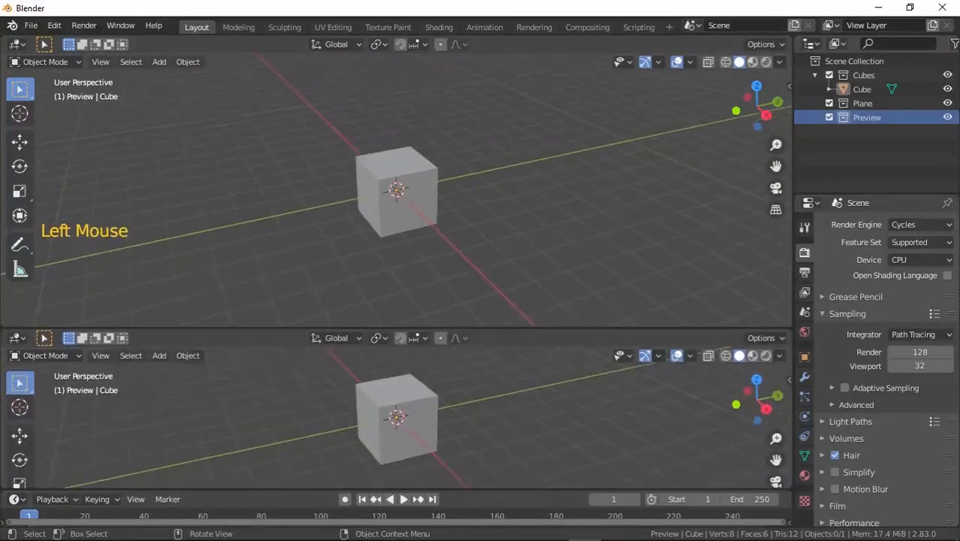
click(17, 338)
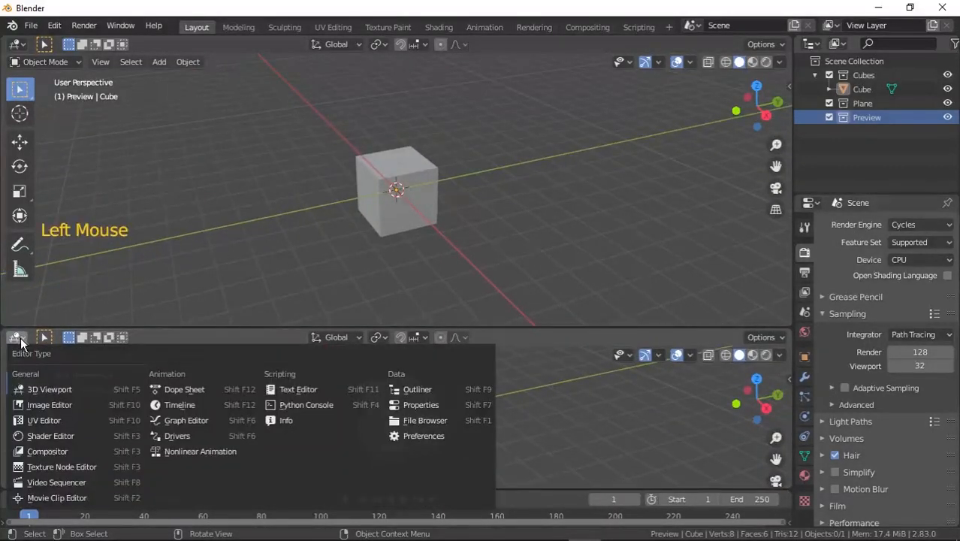
click(91, 437)
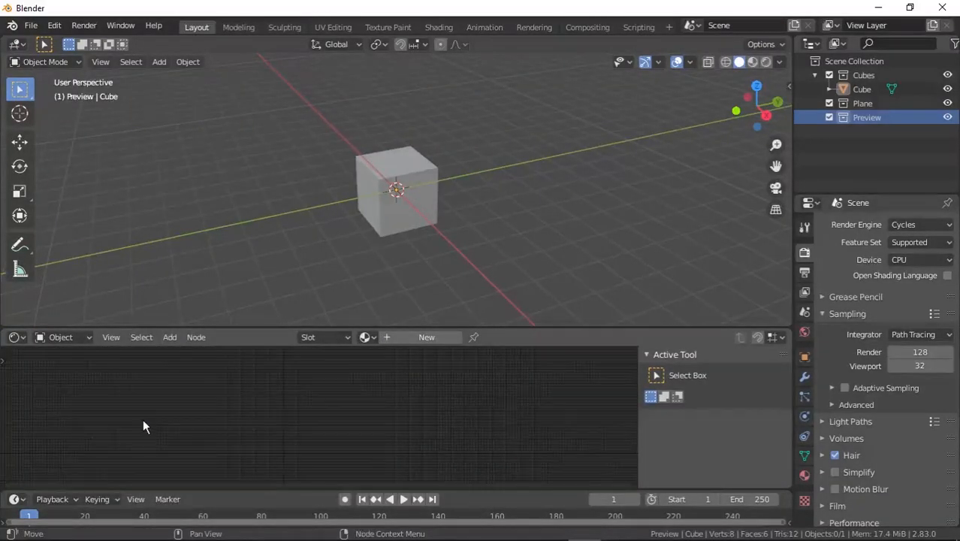
Add a new material to the cube in the Shader Editor and shrink that editor to a thin strip.
click(442, 338)
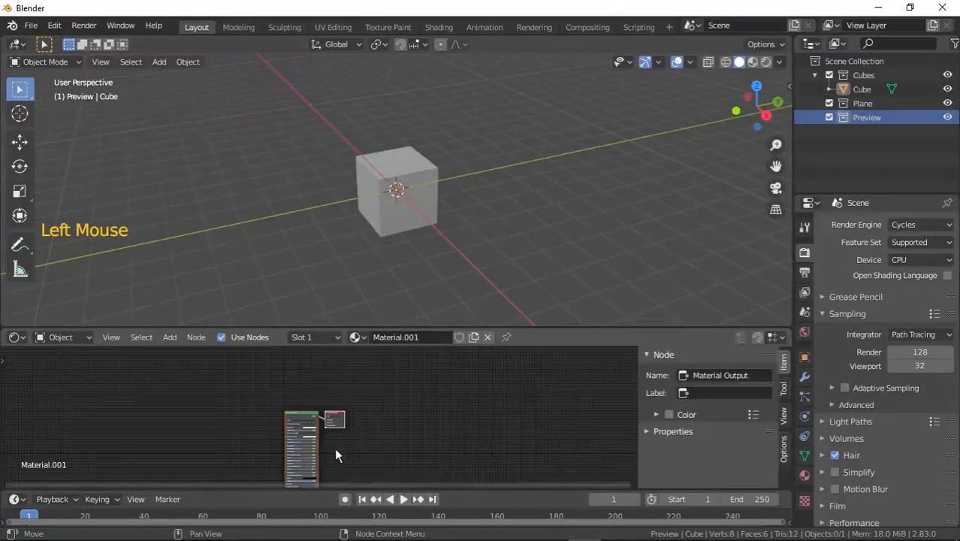
drag(305, 419, 297, 387)
scroll(297, 387, up, 5)
scroll(298, 385, up, 3)
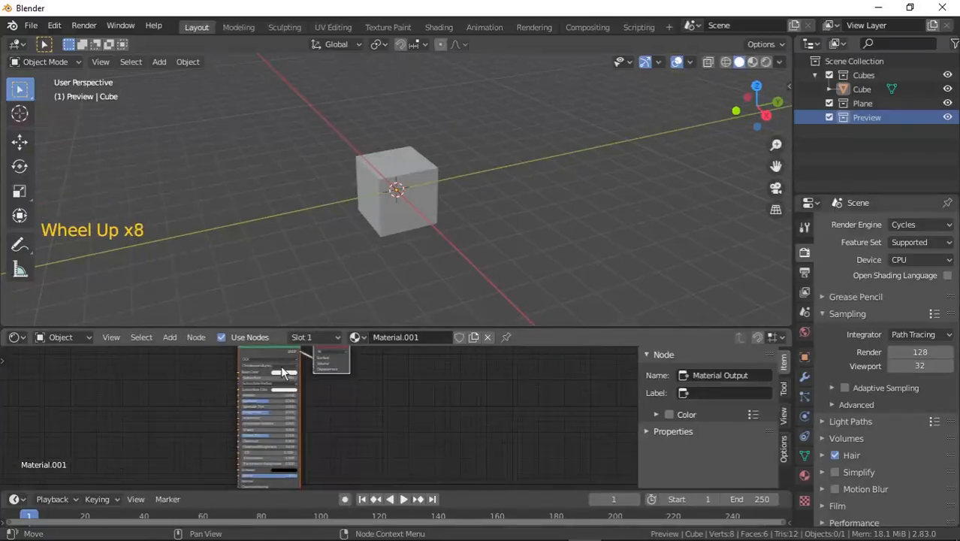
middle_drag(289, 383, 292, 395)
scroll(275, 371, up, 6)
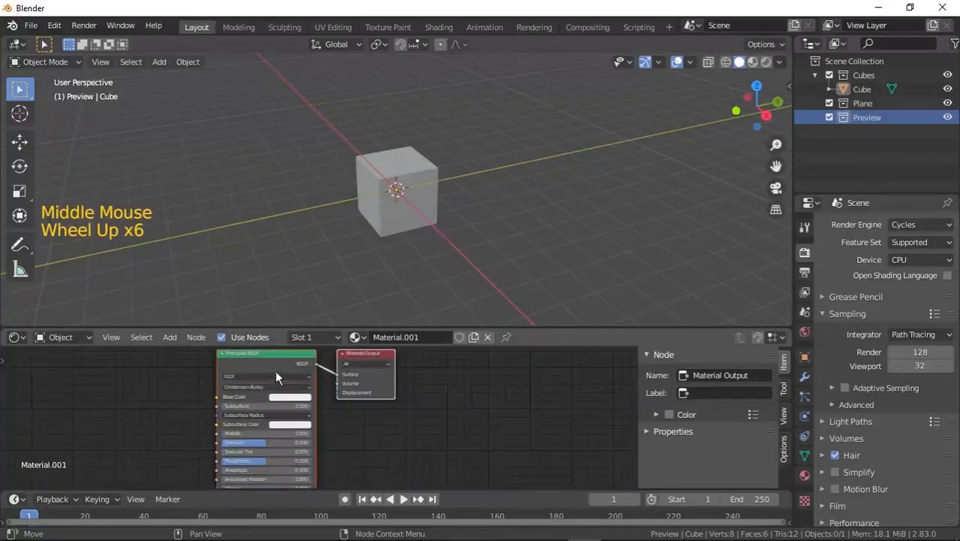
drag(275, 371, 261, 372)
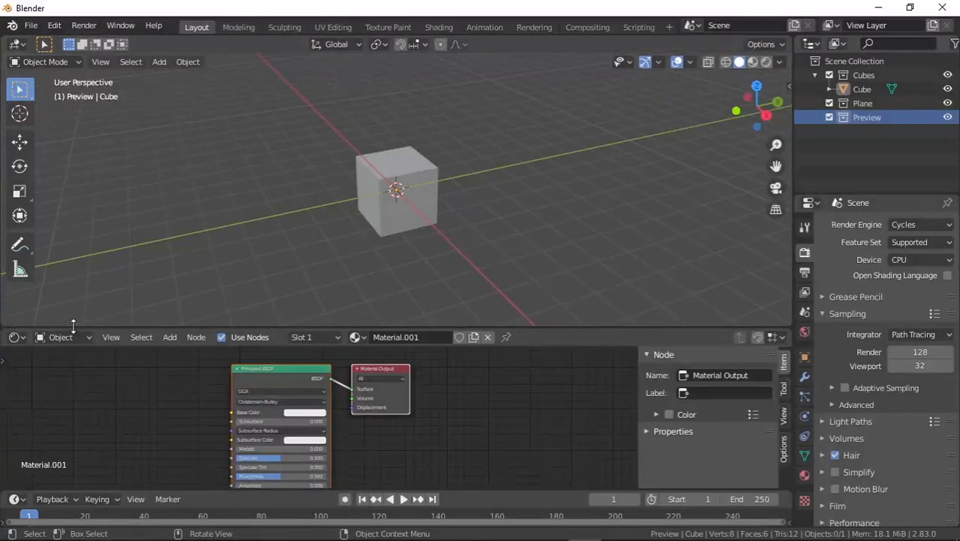
drag(73, 327, 94, 467)
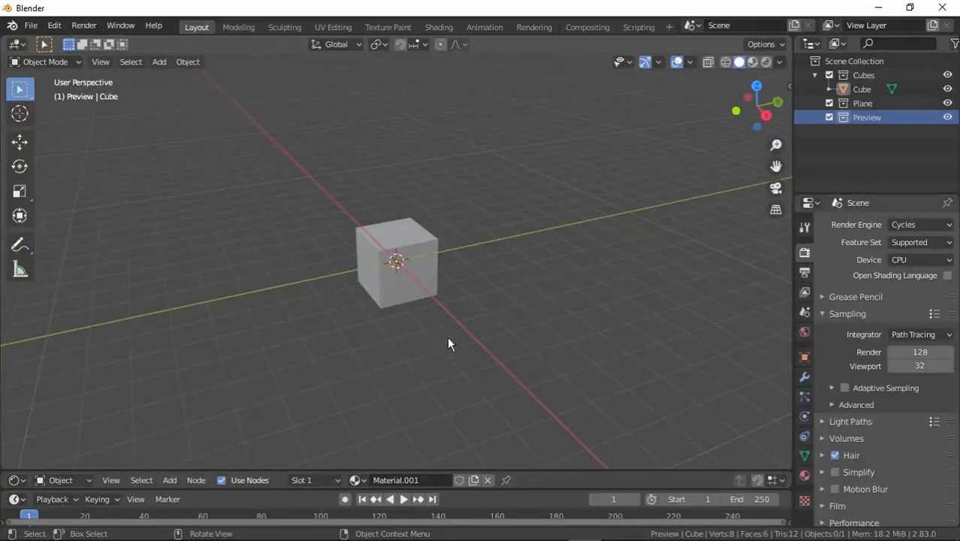
Select the cube and enable Rigid Body physics on it.
click(860, 89)
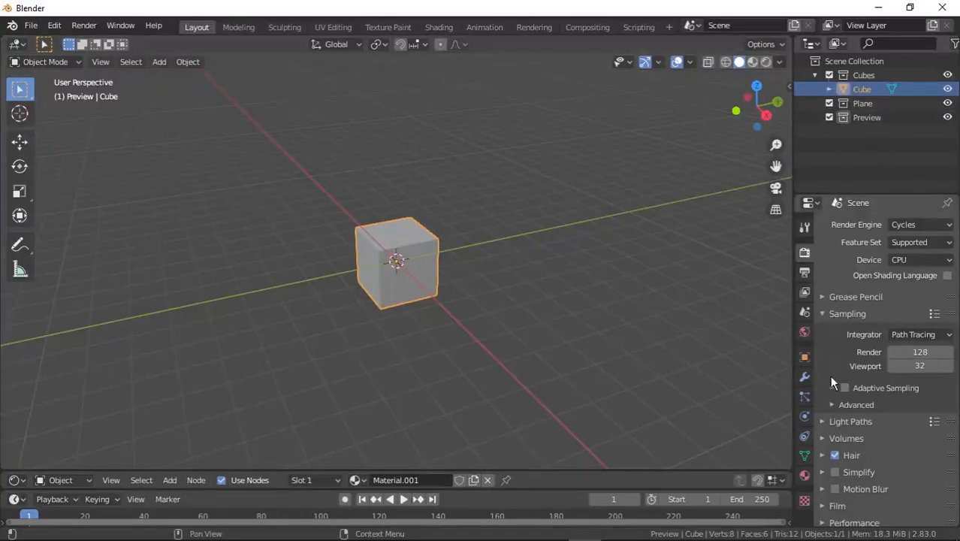
click(805, 416)
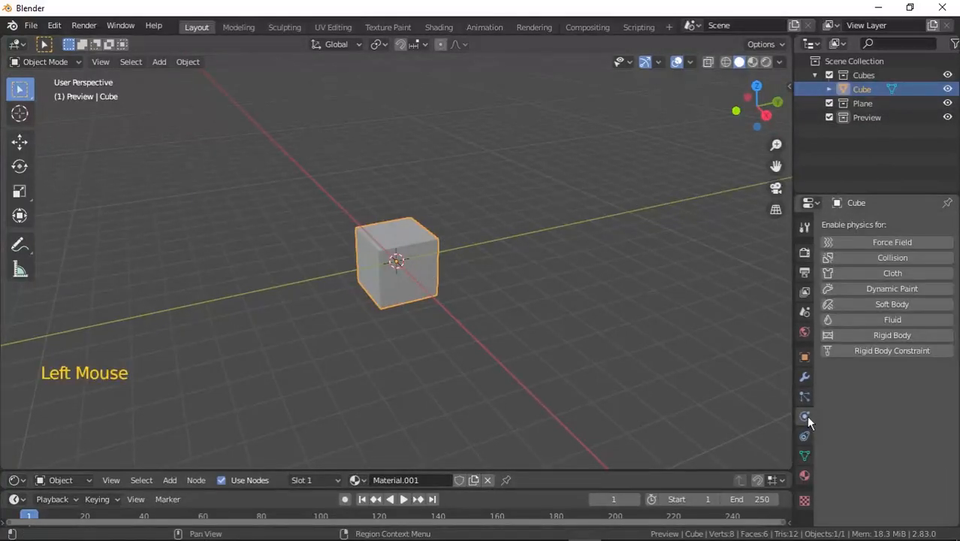
click(892, 336)
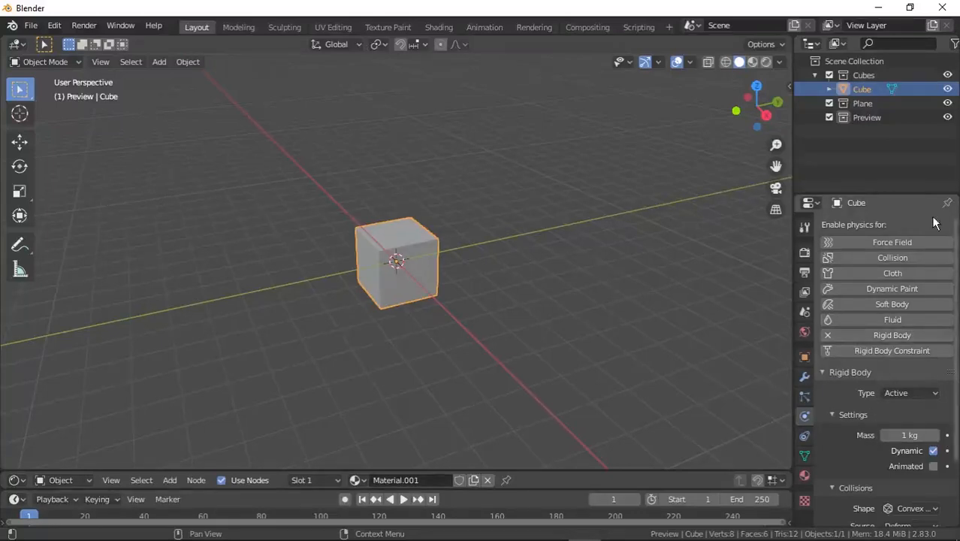
Add a plane mesh into the Plane collection and scale it up well beyond the cube.
click(869, 108)
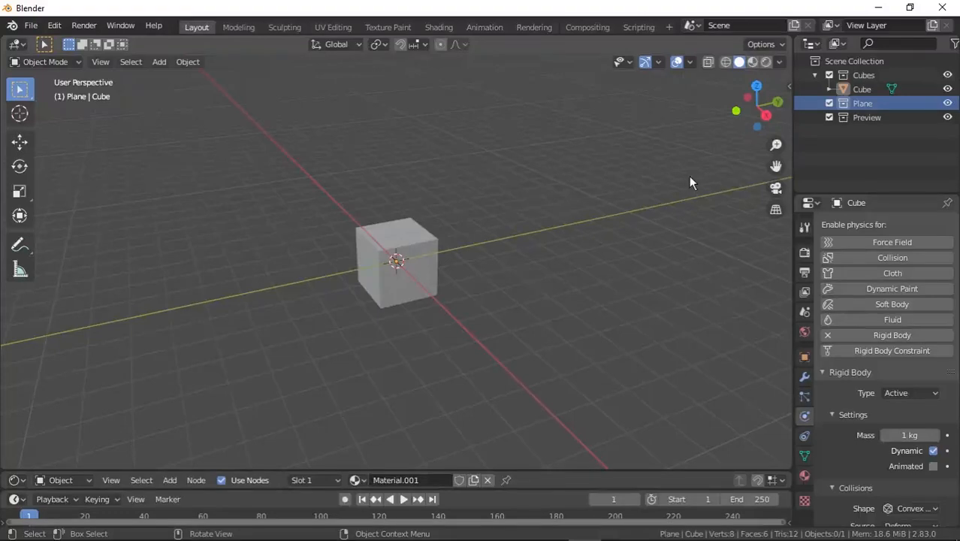
click(161, 61)
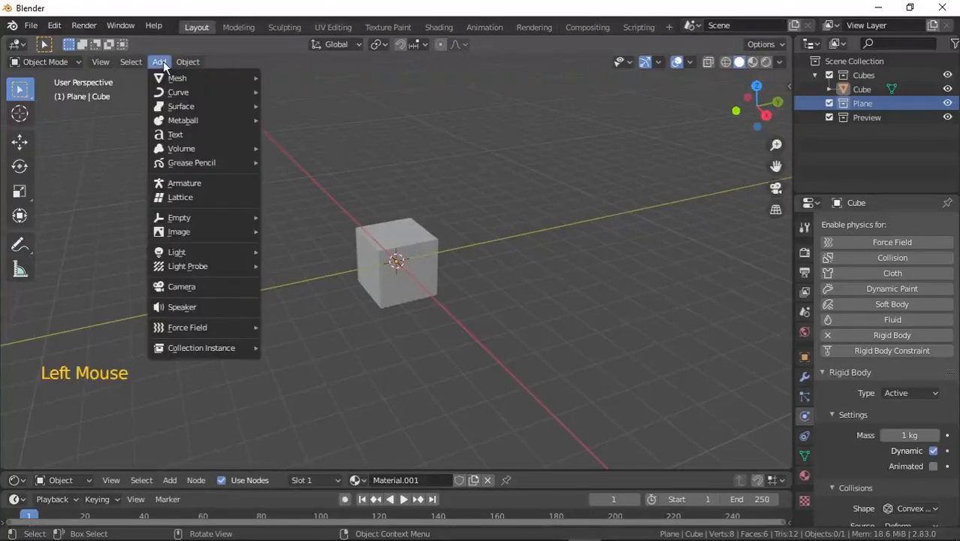
mouse_move(171, 78)
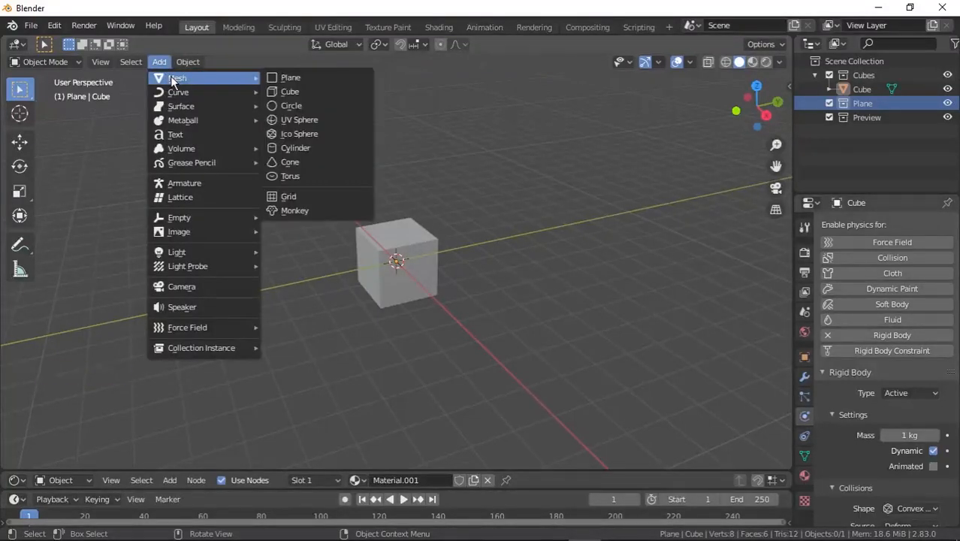
click(282, 78)
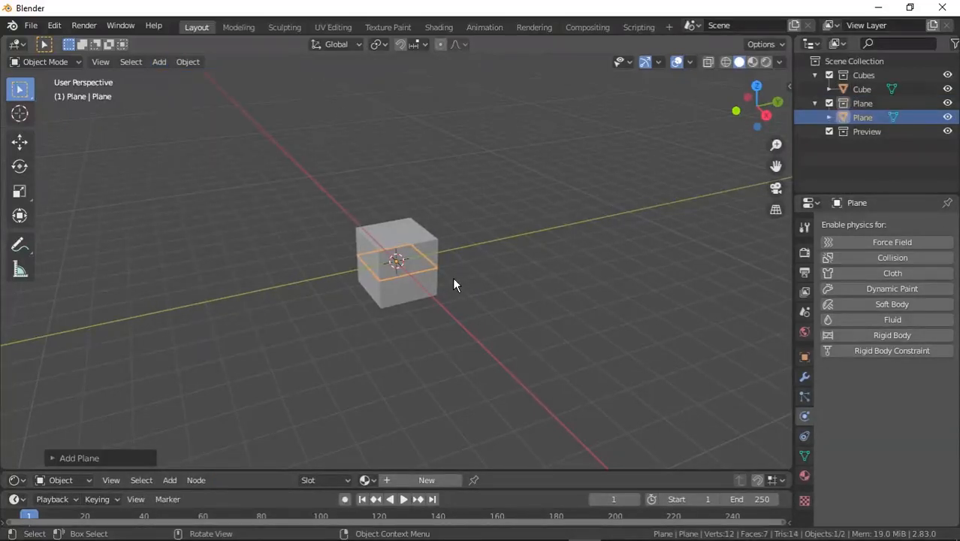
key(s)
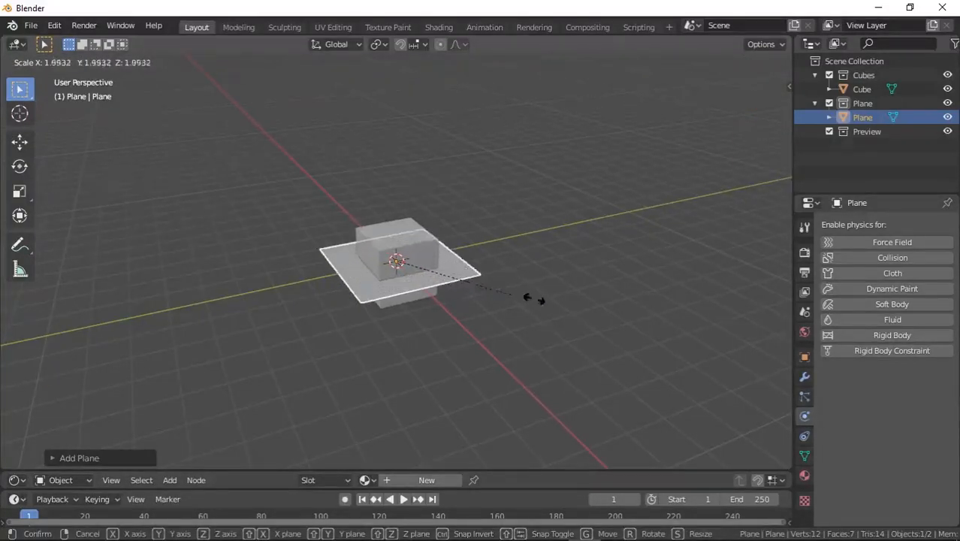
click(302, 413)
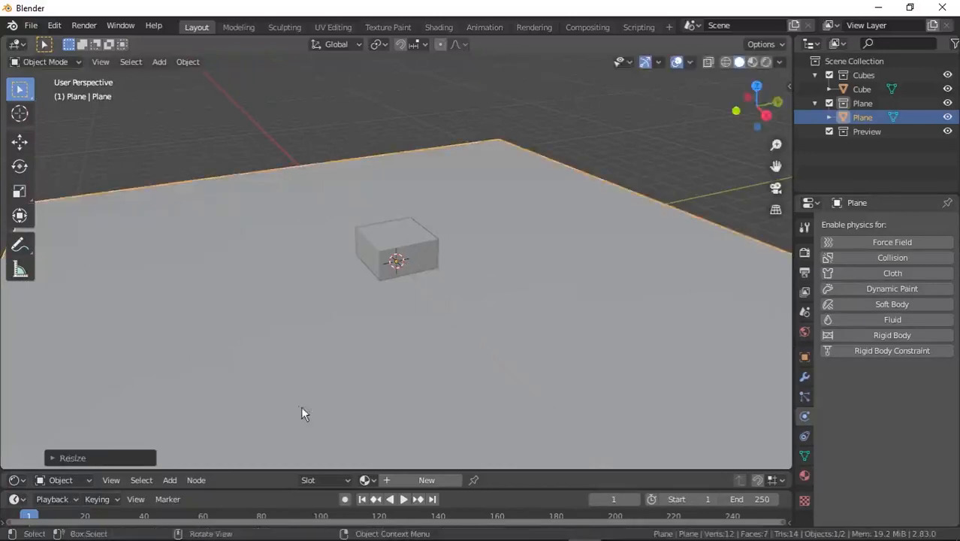
scroll(350, 245, down, 6)
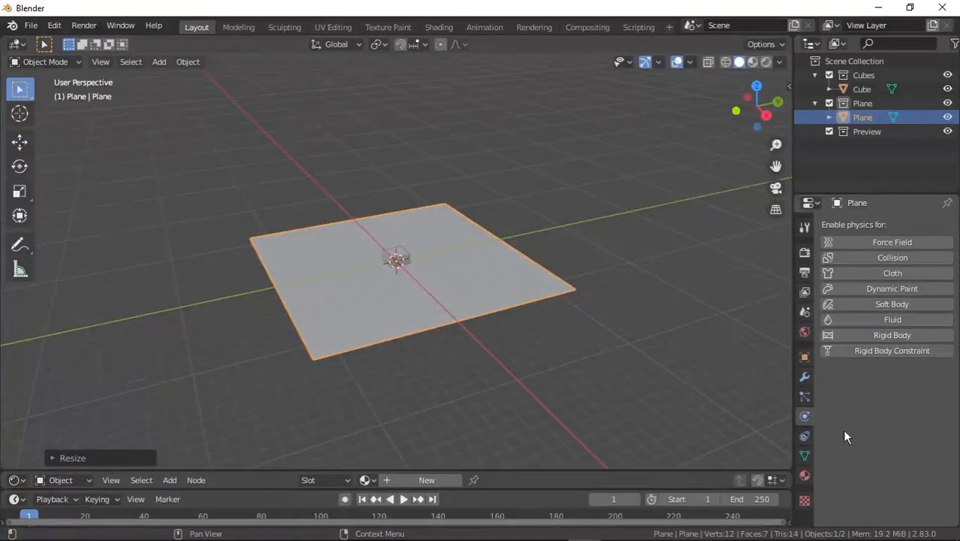
Enable Rigid Body physics on the plane and set its type to Passive.
click(803, 416)
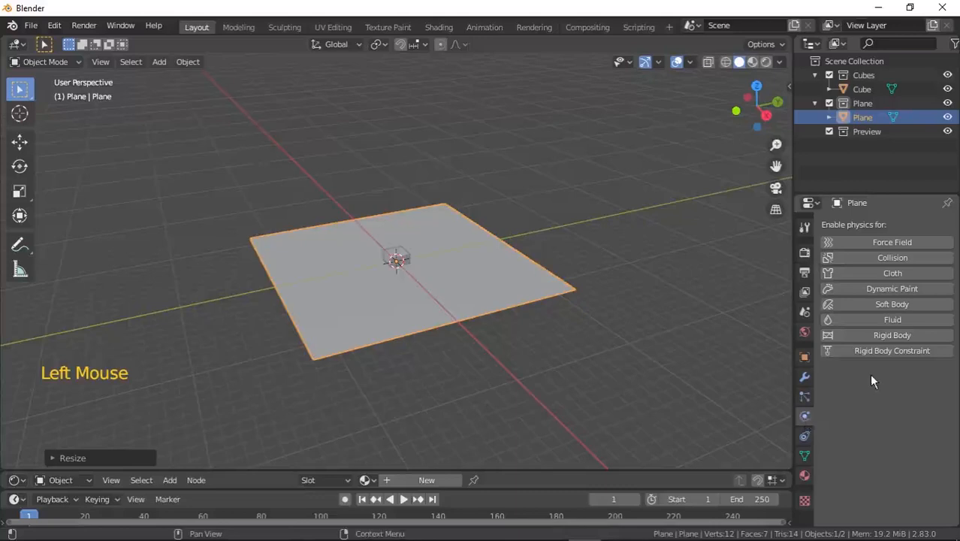
click(906, 335)
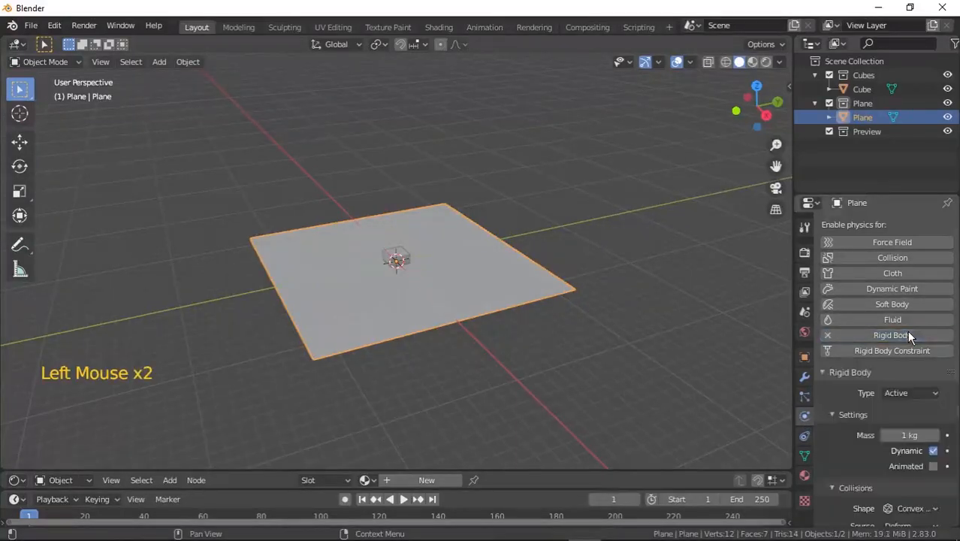
click(913, 393)
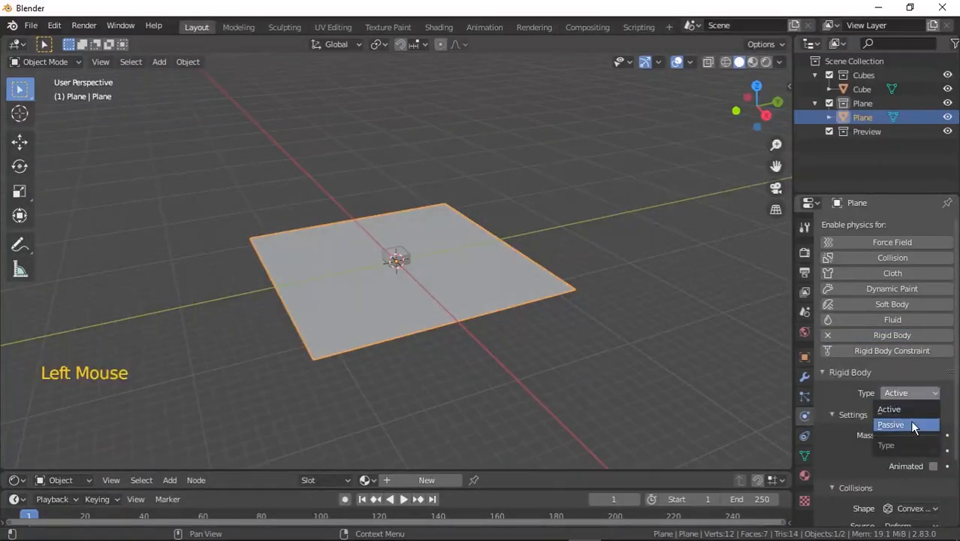
click(910, 423)
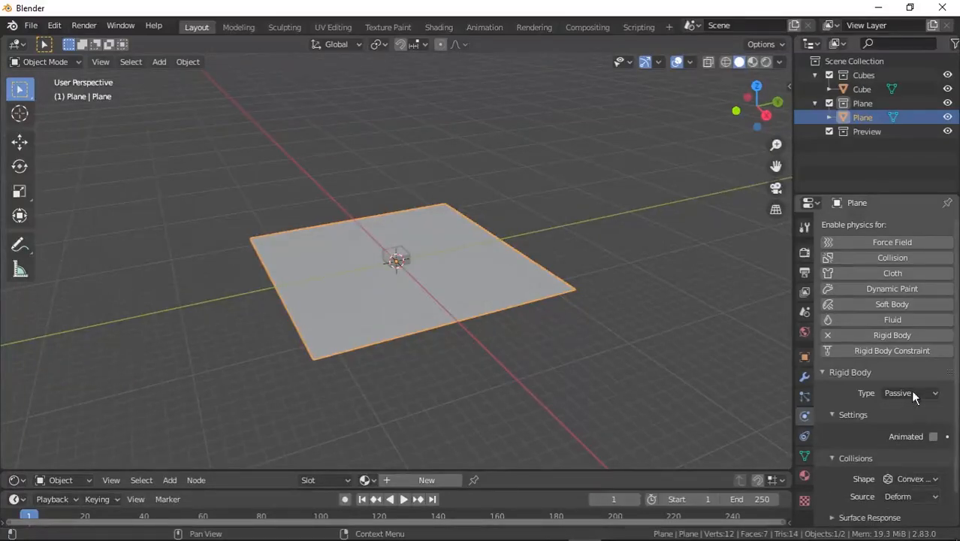
Select the cube and move it straight up along the Z axis above the plane.
click(855, 90)
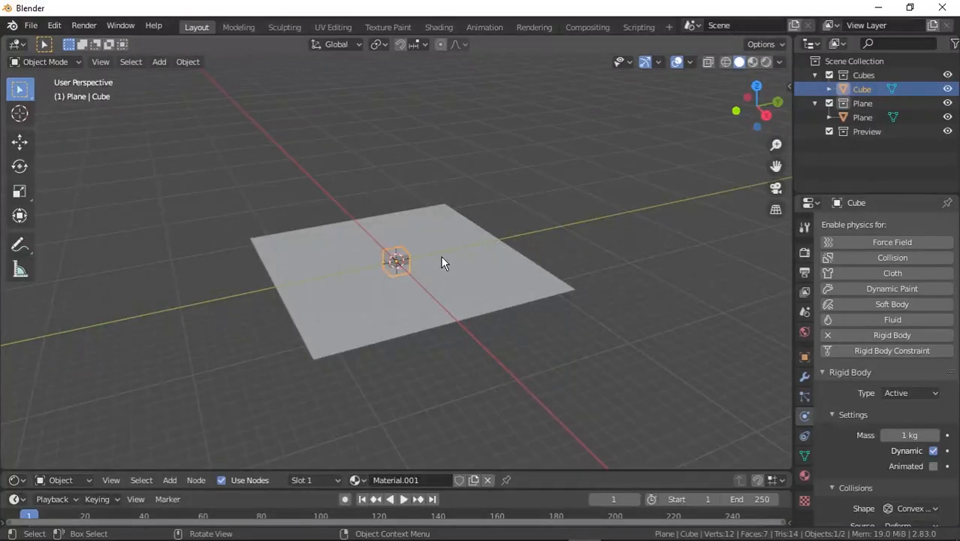
key(g)
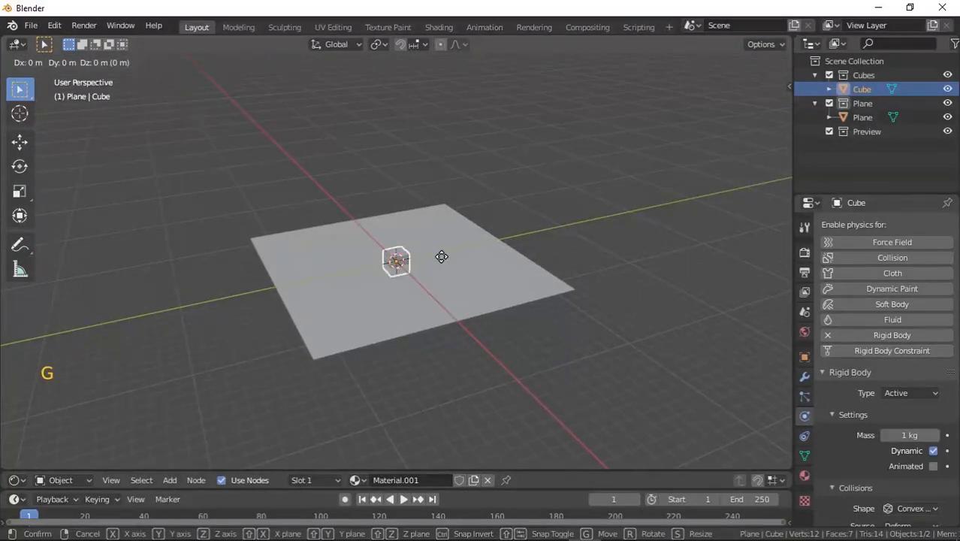
key(z)
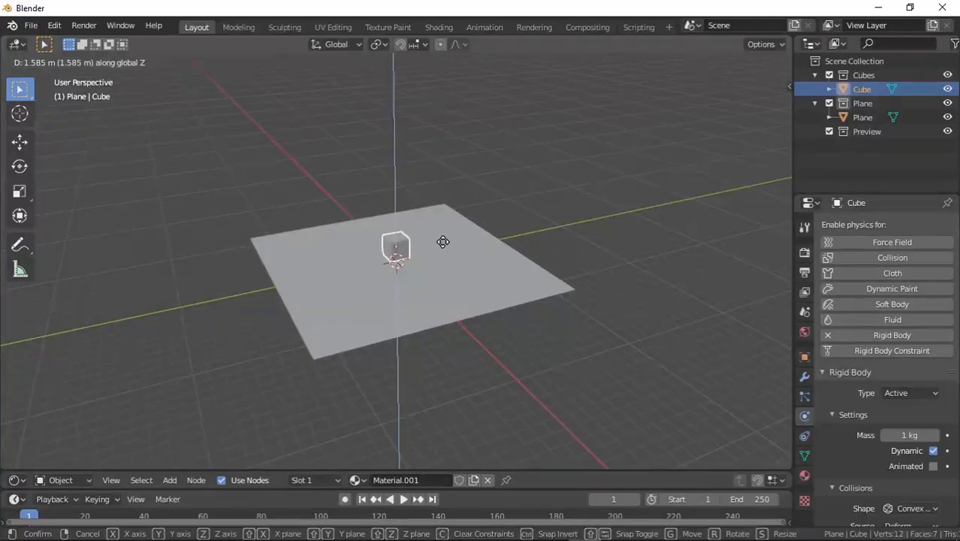
click(469, 88)
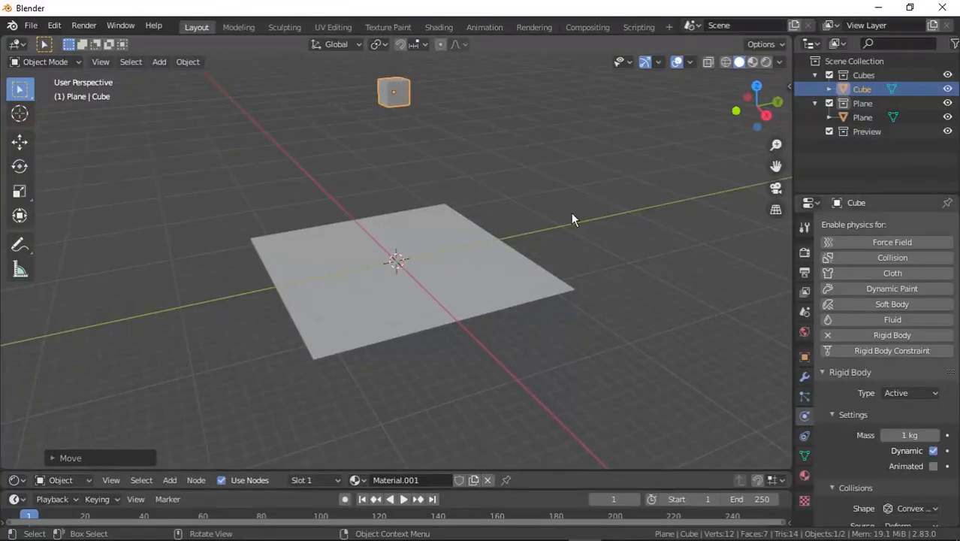
Play the animation briefly, stop it and jump back to the first frame.
key(space)
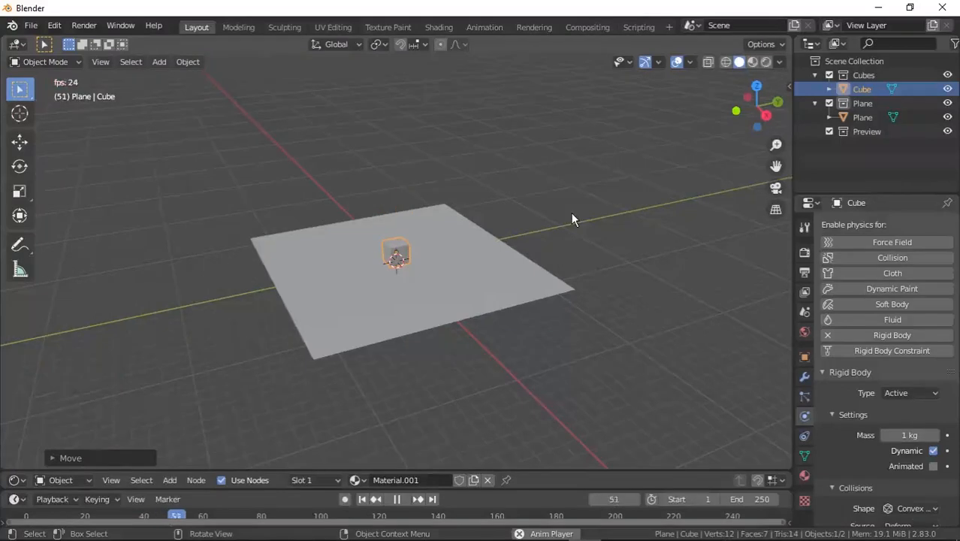
key(space)
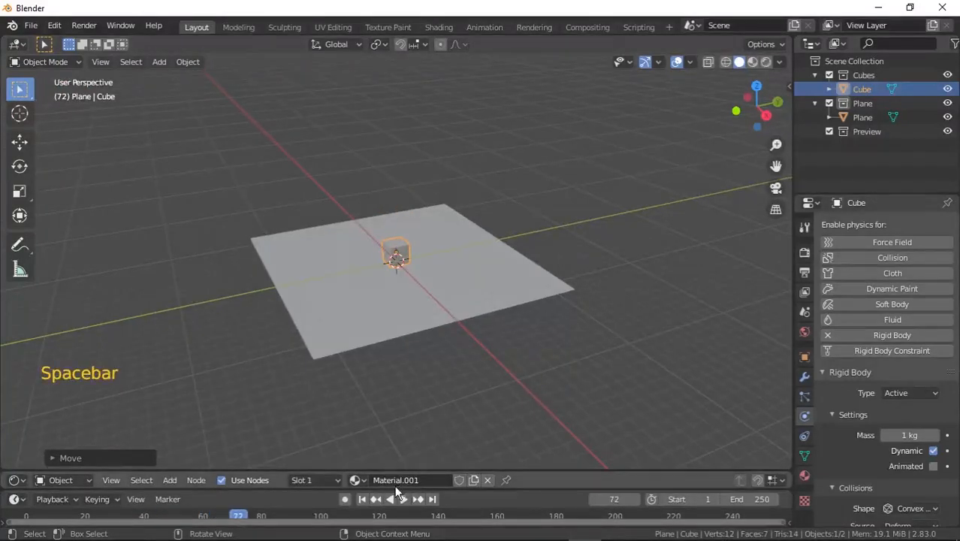
click(361, 499)
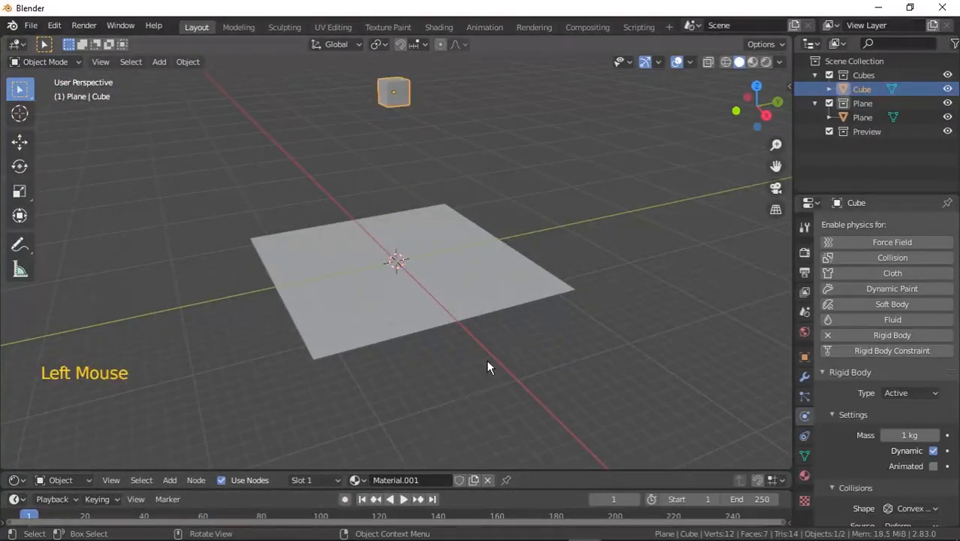
Hide the Plane collection from the viewport.
key(KP_8)
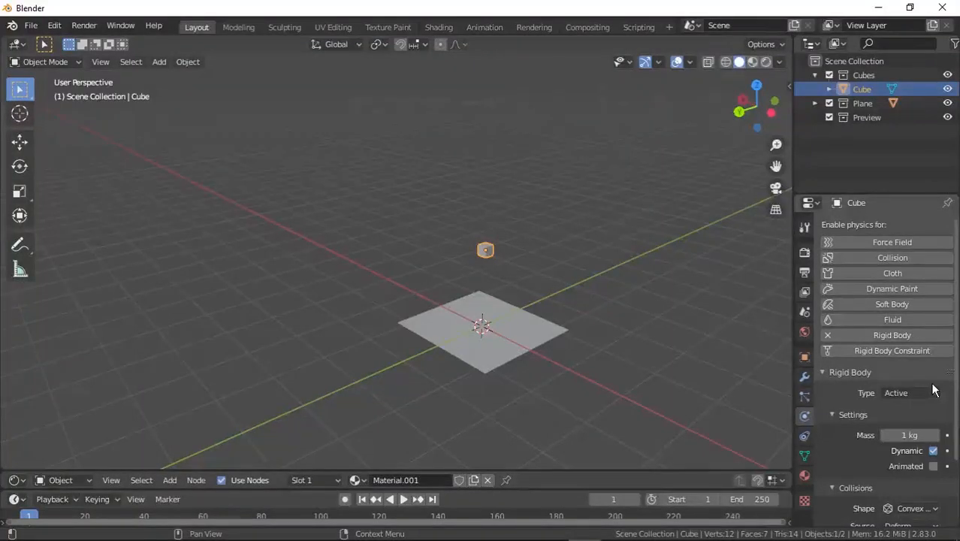
click(947, 103)
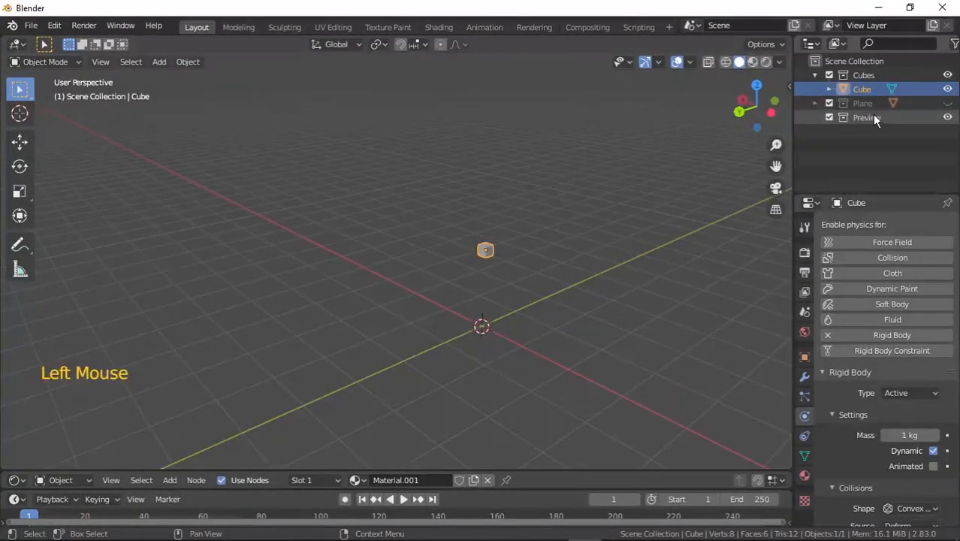
Select the cube and add an Array modifier to it.
click(854, 89)
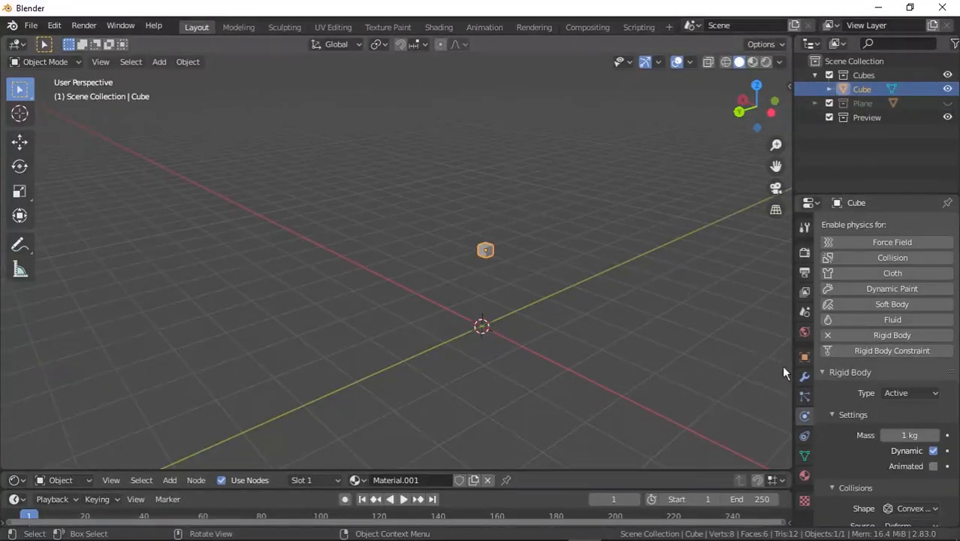
click(804, 376)
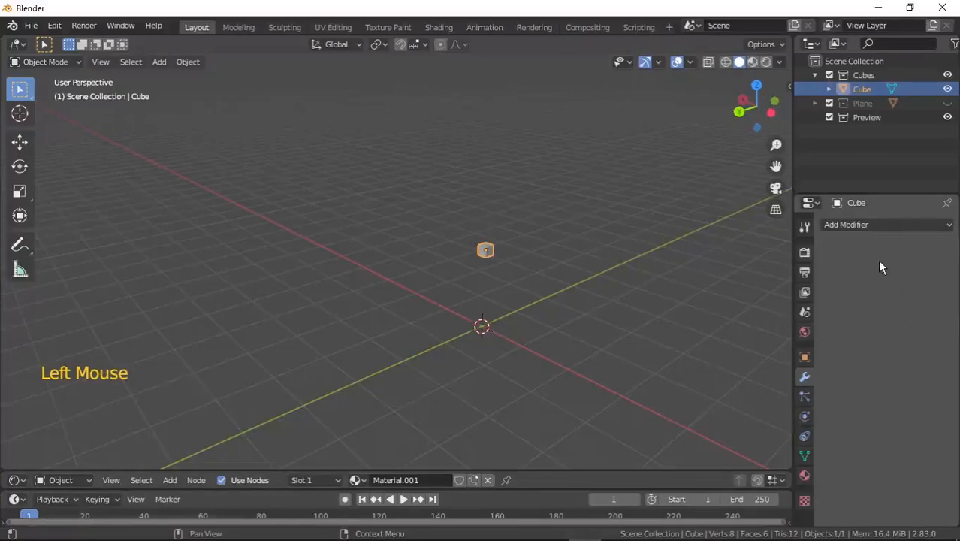
click(868, 225)
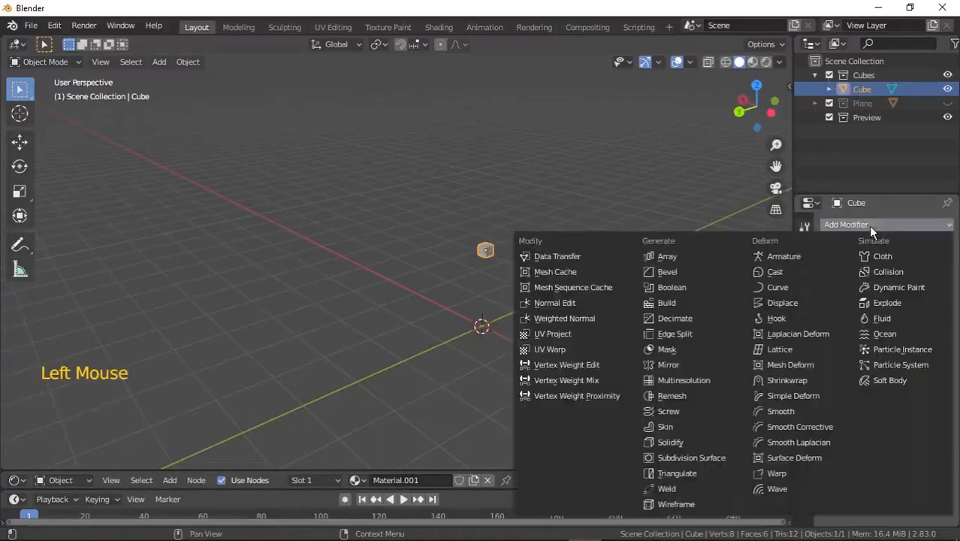
click(703, 258)
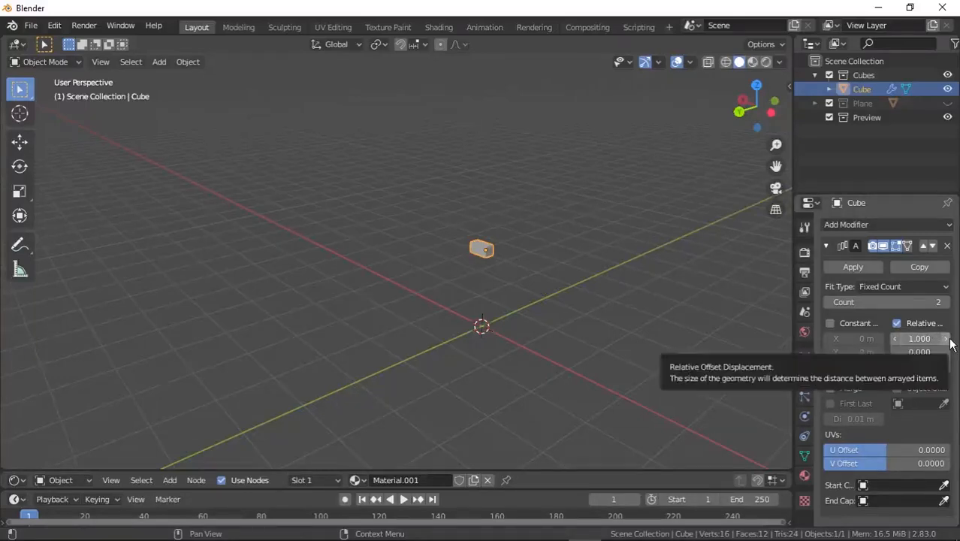
Set the array count to 8 and the relative X offset to 1.5.
click(945, 304)
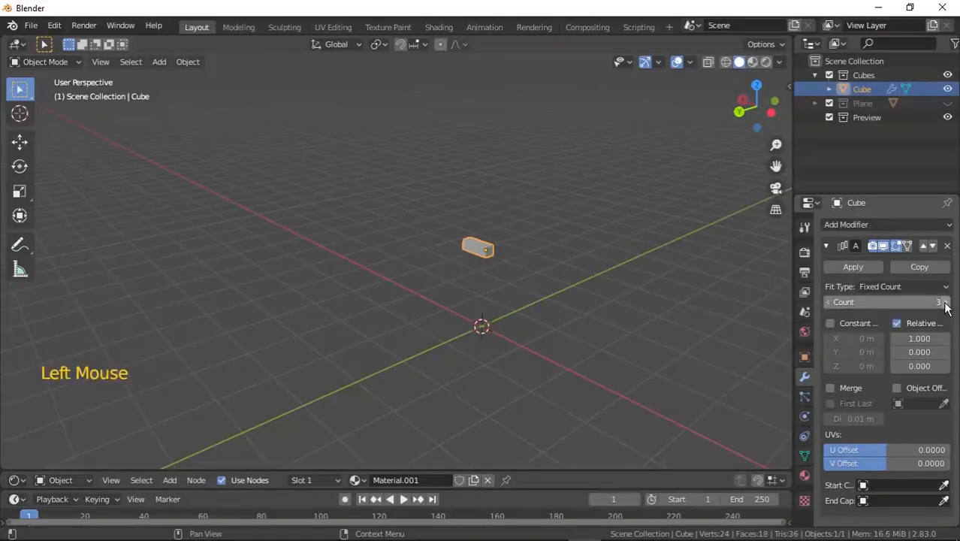
click(946, 304)
click(945, 304)
click(945, 304)
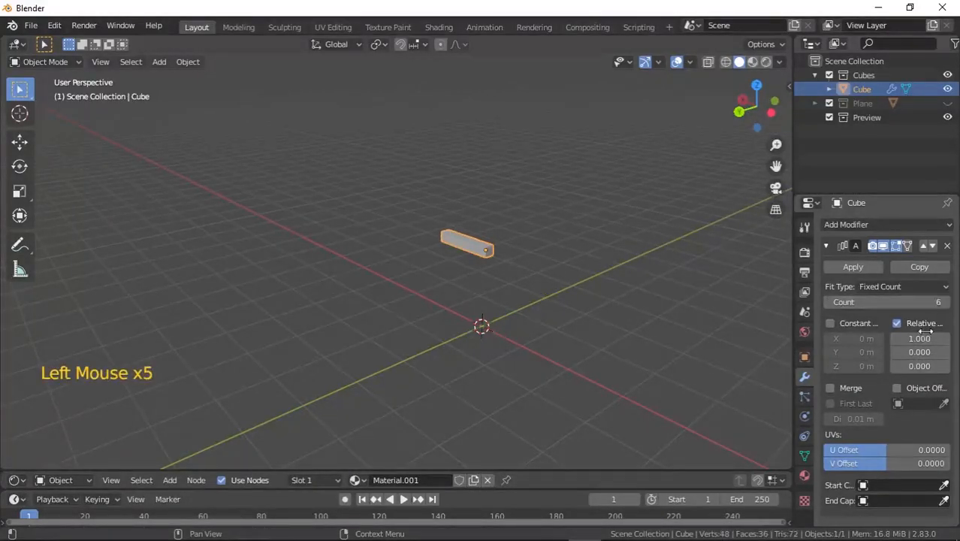
click(946, 303)
click(945, 304)
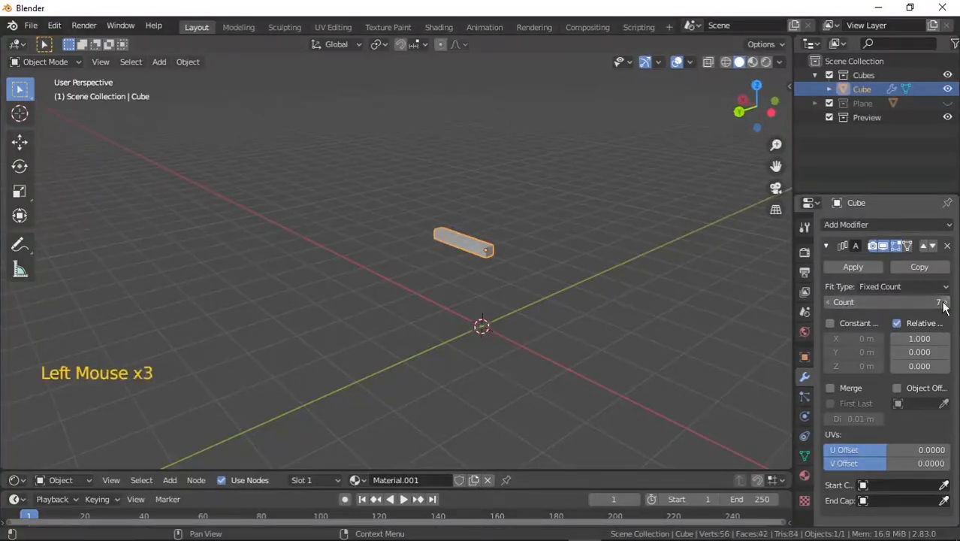
middle_drag(692, 263, 689, 321)
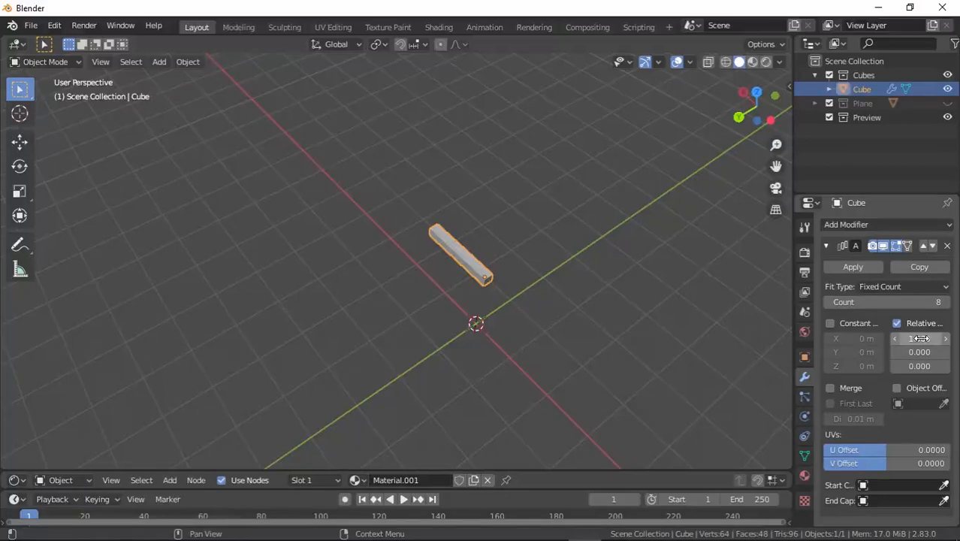
drag(920, 339, 954, 339)
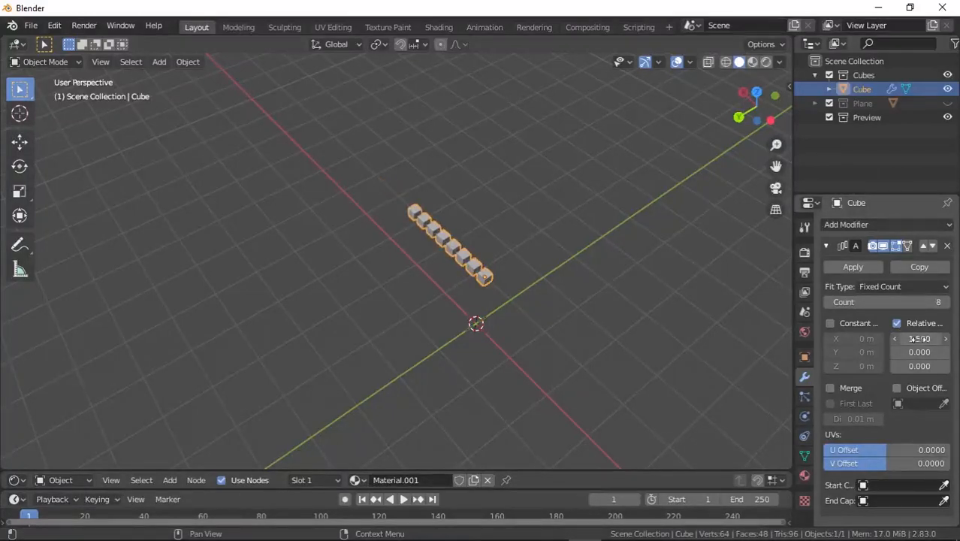
Apply the Array modifier to the cube.
scroll(493, 262, up, 3)
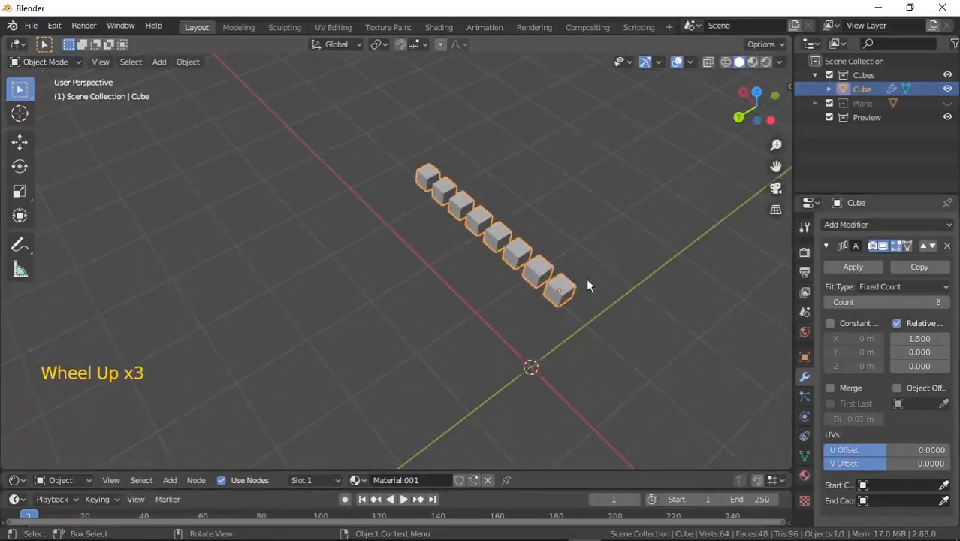
click(866, 269)
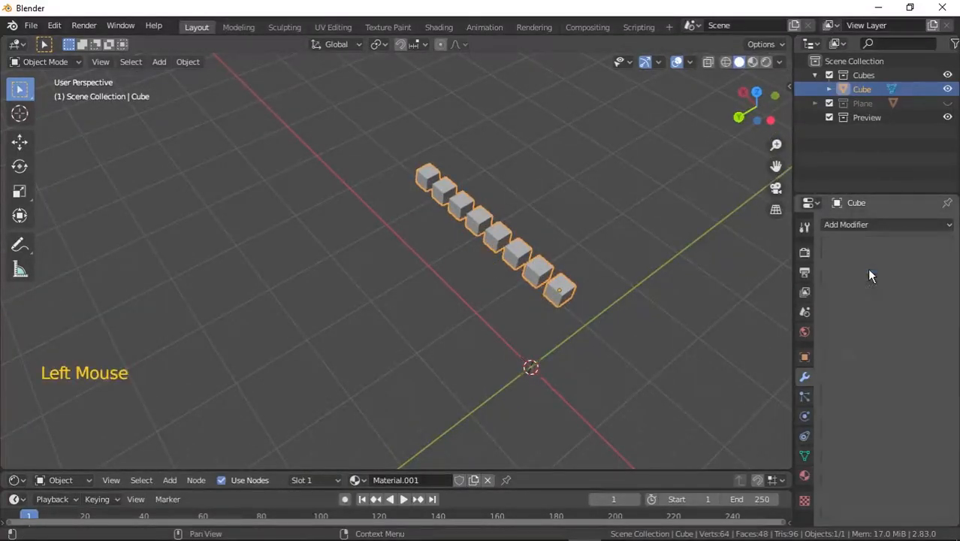
Add another Array modifier to the cube and set its relative offset to X 0 and Y 1.9.
click(867, 226)
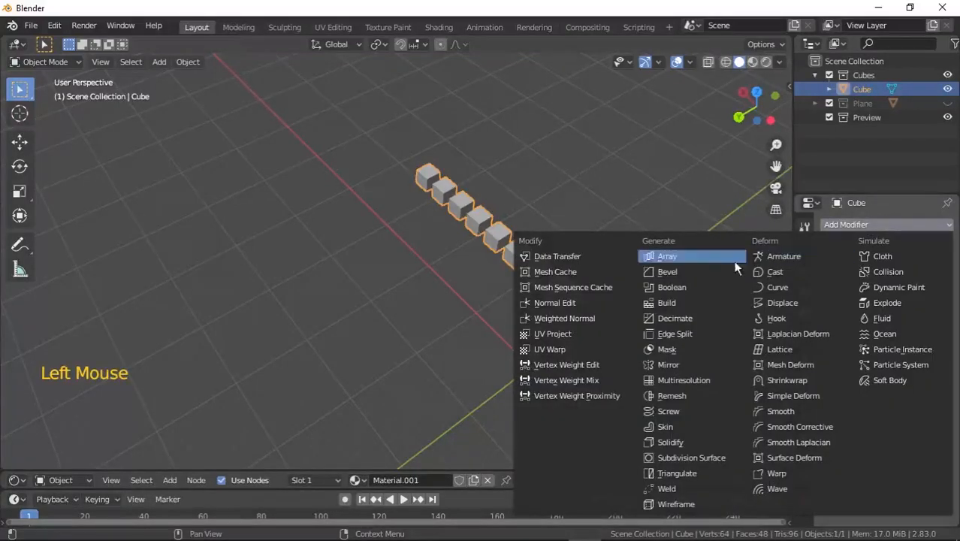
click(703, 256)
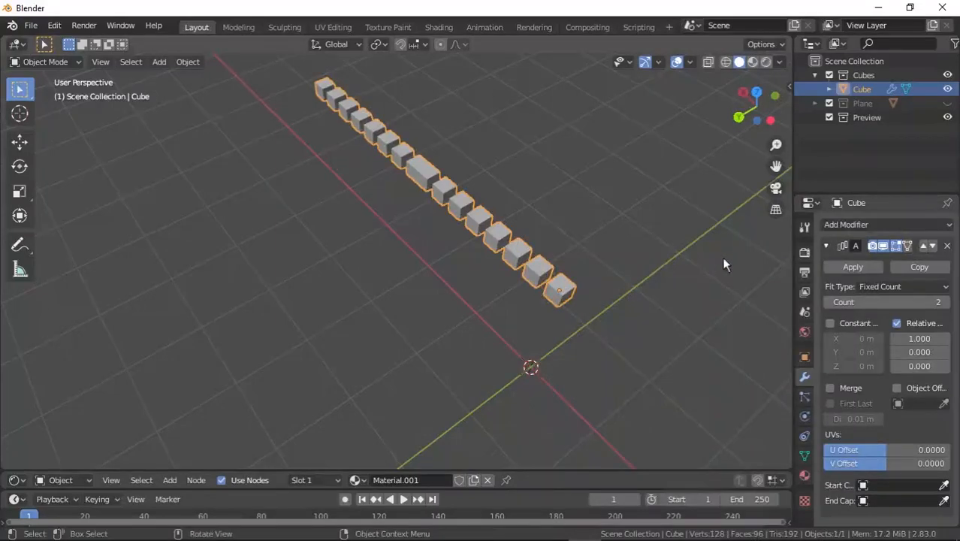
click(924, 339)
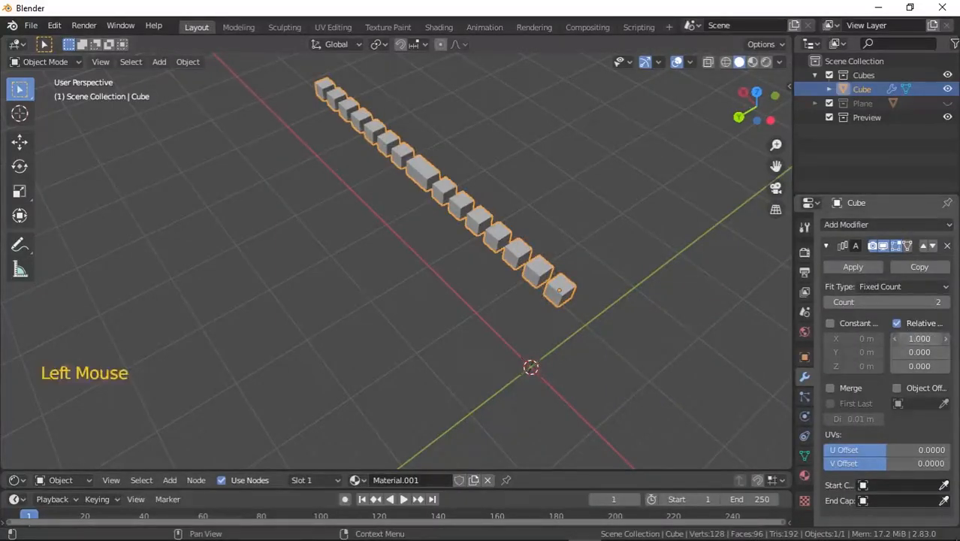
text(0)
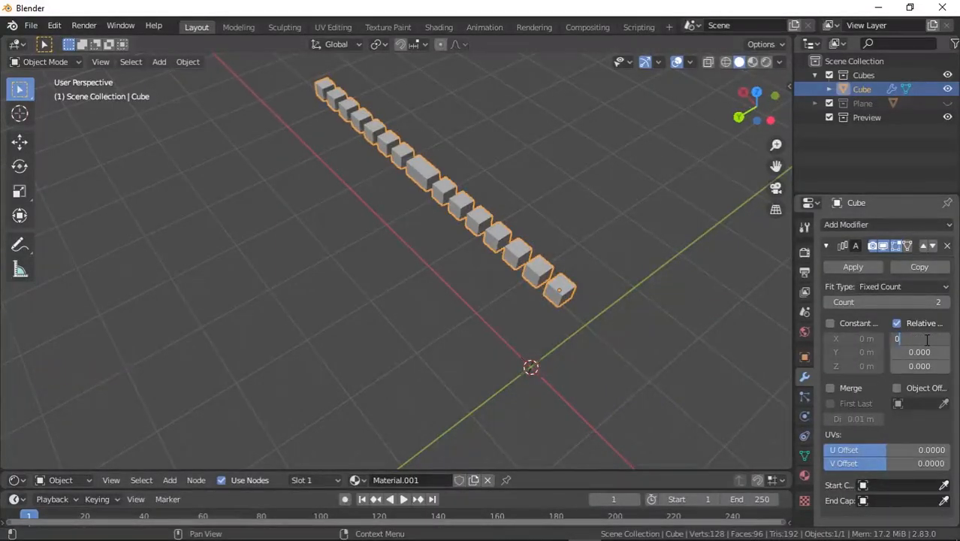
key(Return)
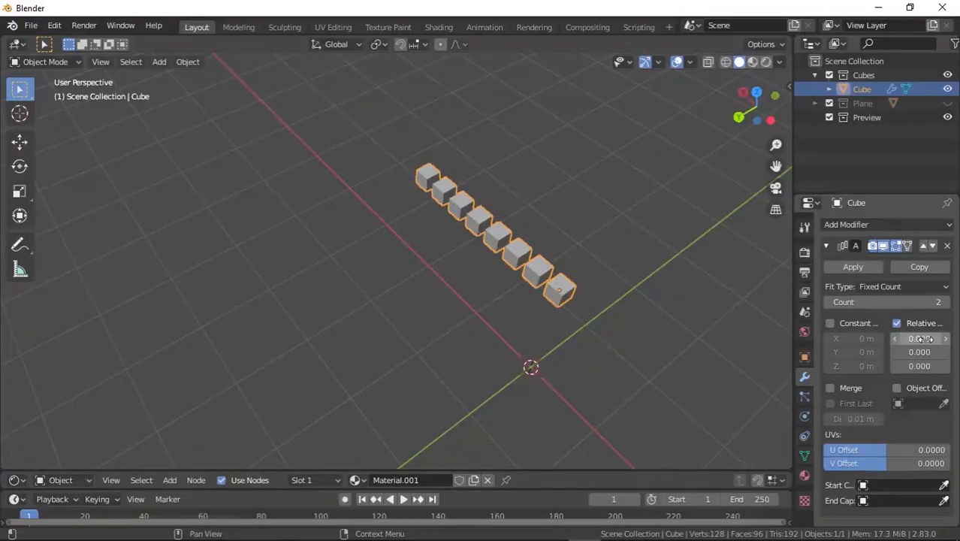
mouse_move(921, 351)
mouse_down()
mouse_move(954, 352)
mouse_move(909, 351)
mouse_move(939, 352)
mouse_move(919, 351)
mouse_up()
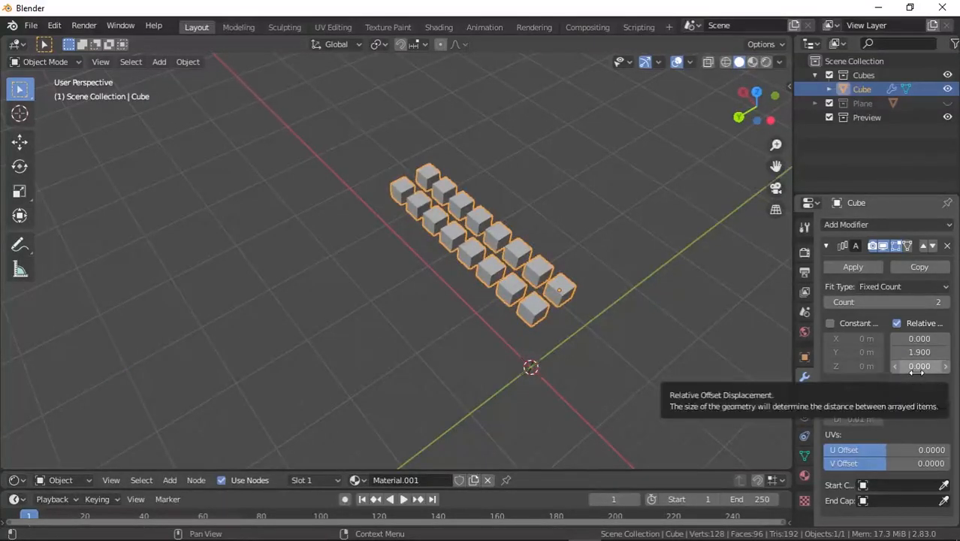
Set the array count to 8 and apply the Array modifier.
click(945, 302)
click(946, 302)
click(945, 303)
click(945, 302)
click(946, 302)
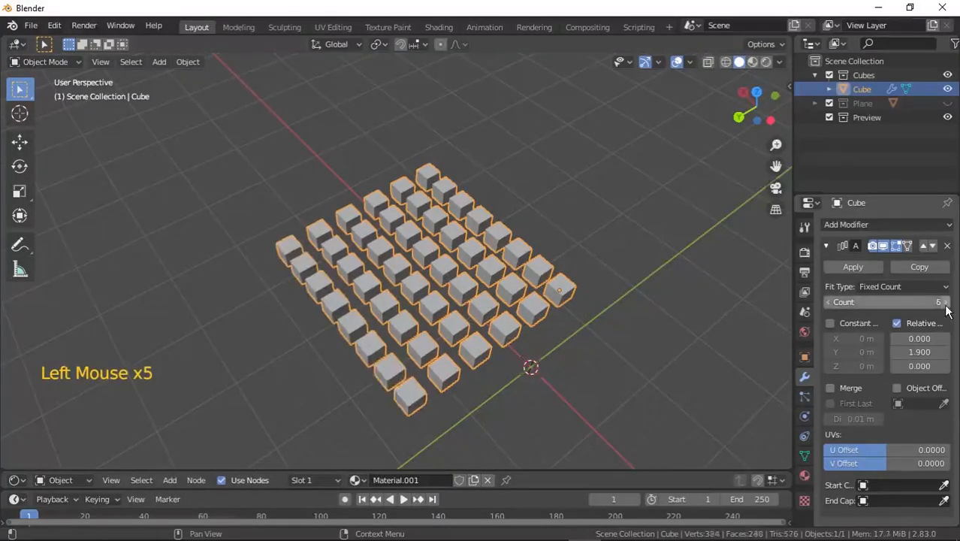
click(945, 302)
click(945, 302)
click(945, 302)
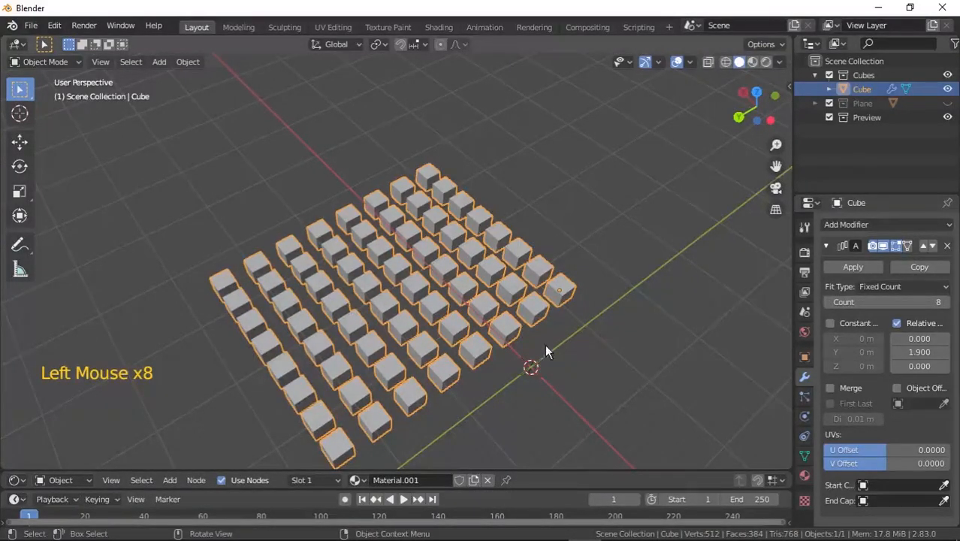
middle_drag(545, 344, 553, 308)
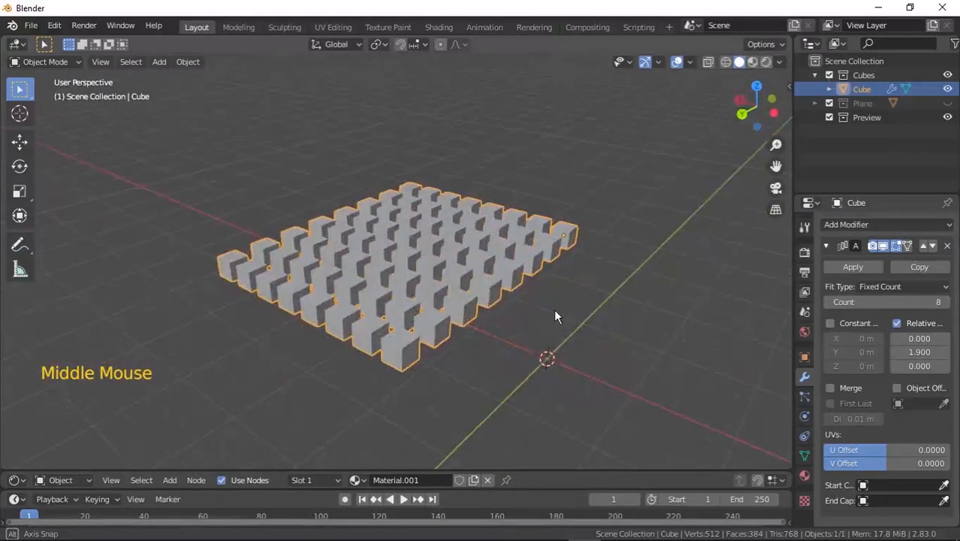
click(860, 267)
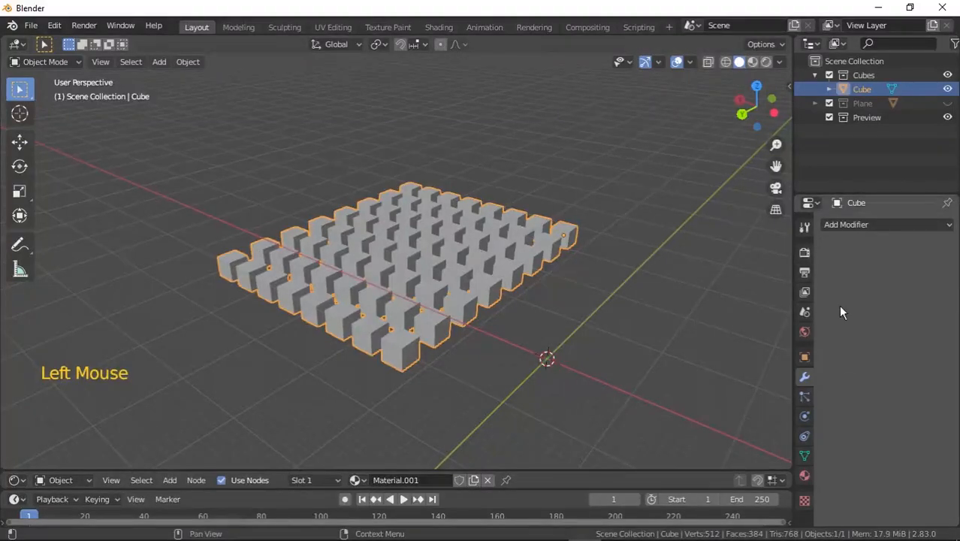
Add a third Array modifier and set its relative offset to X 0 and Z -1.6.
click(854, 223)
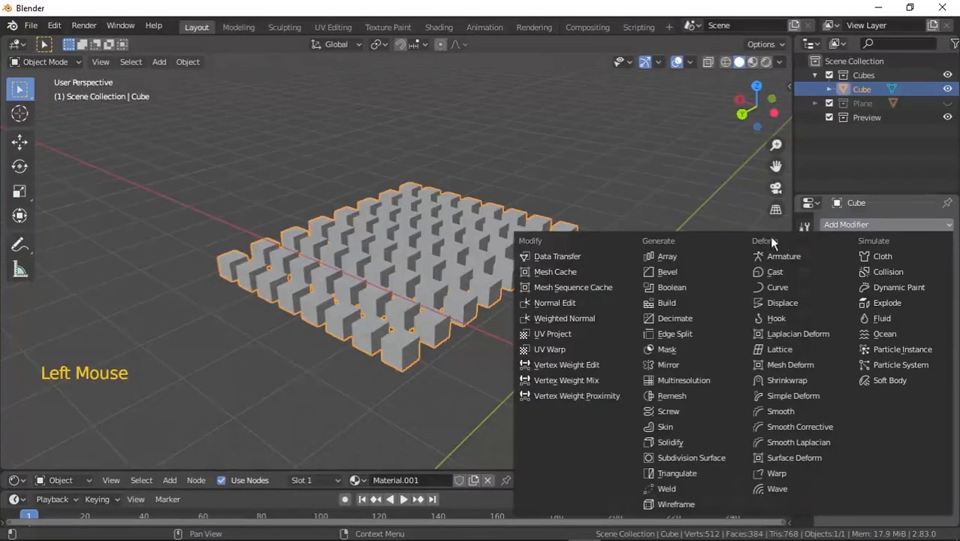
click(719, 256)
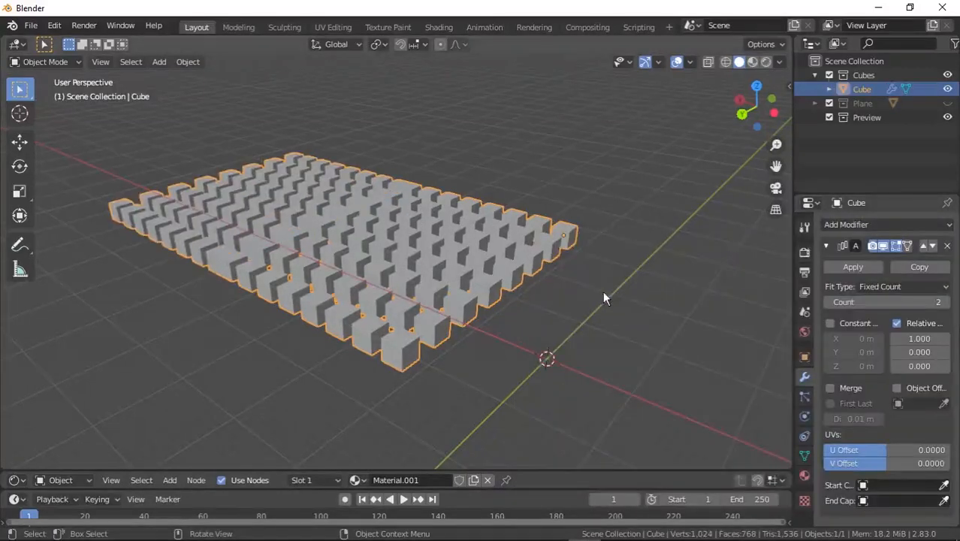
click(918, 338)
text(0)
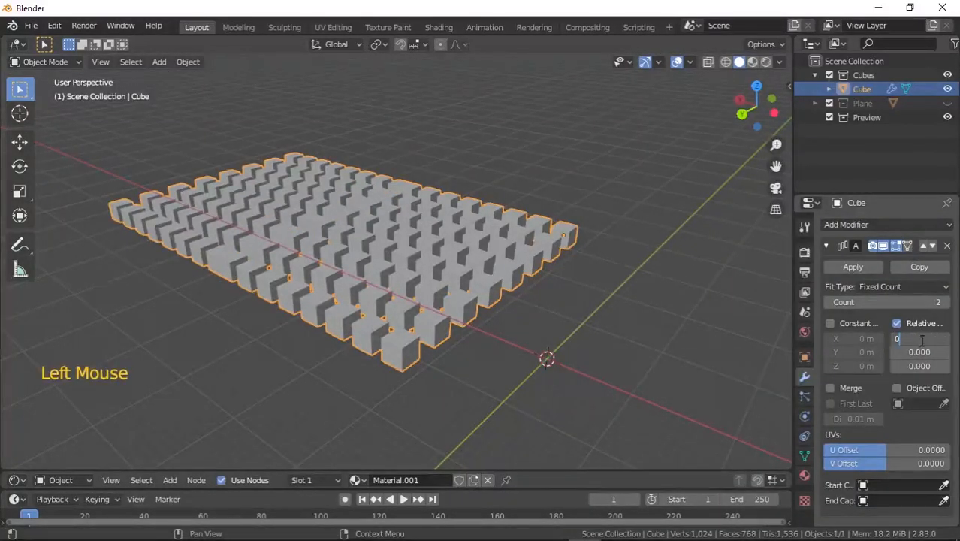
key(Return)
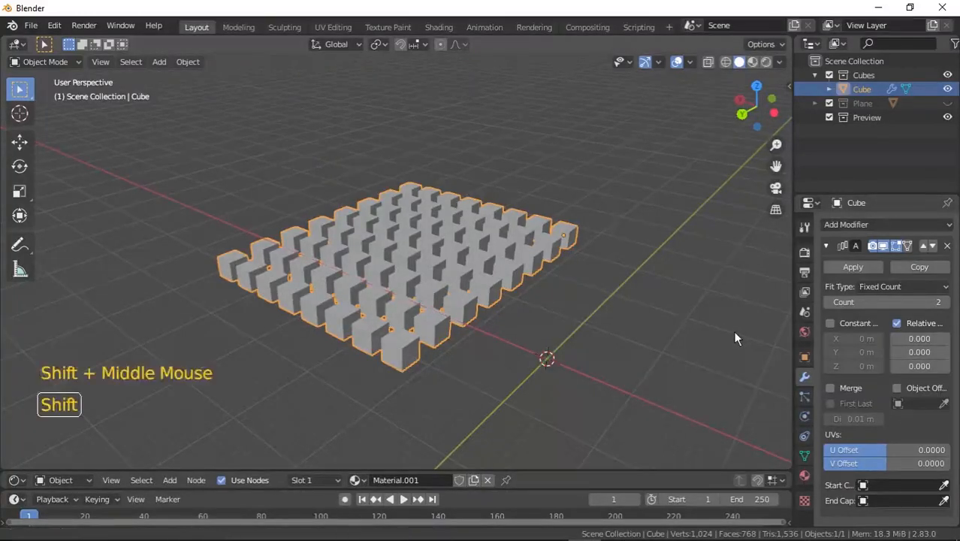
shift+middle_drag(732, 330, 735, 252)
drag(919, 366, 896, 366)
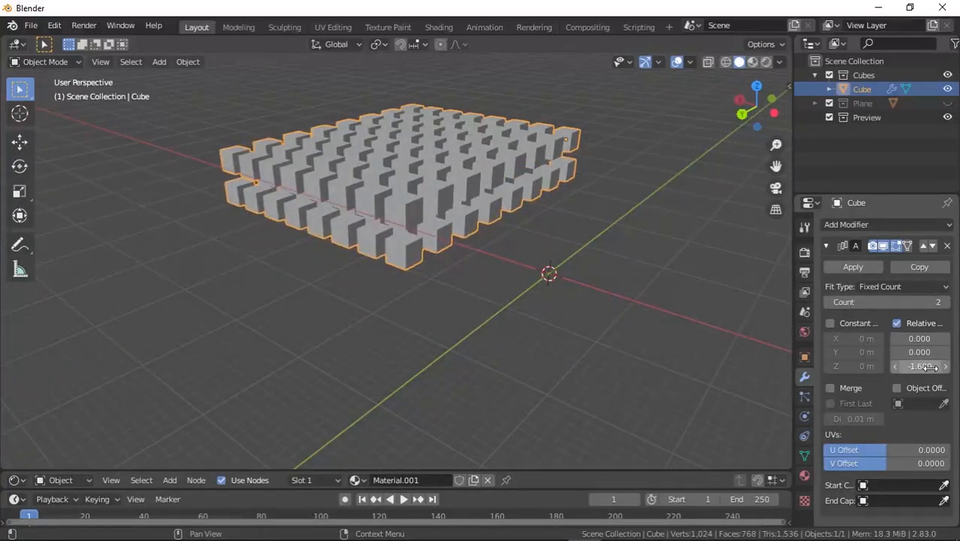
Set the third array's count to 6 and apply the modifier.
click(945, 301)
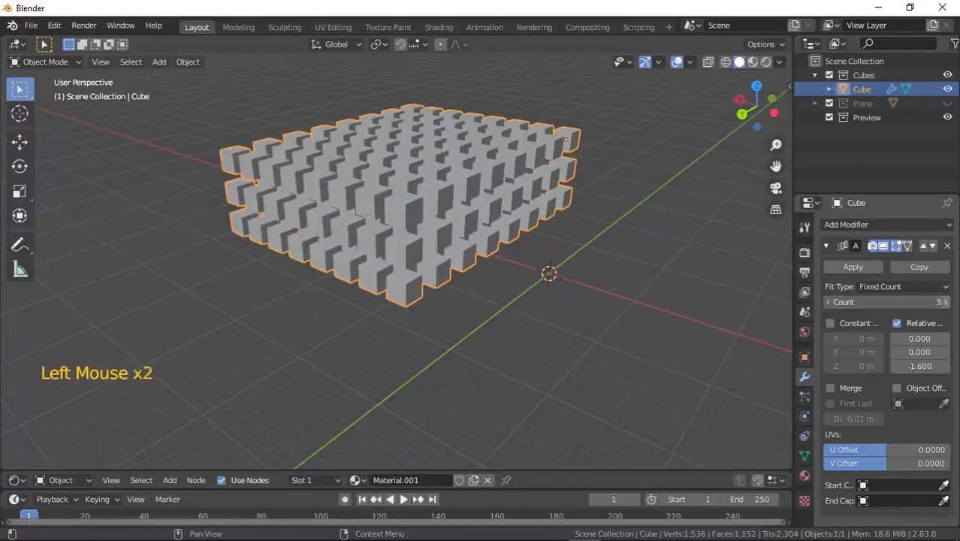
click(944, 302)
click(944, 302)
click(944, 302)
click(944, 302)
middle_drag(733, 301, 649, 292)
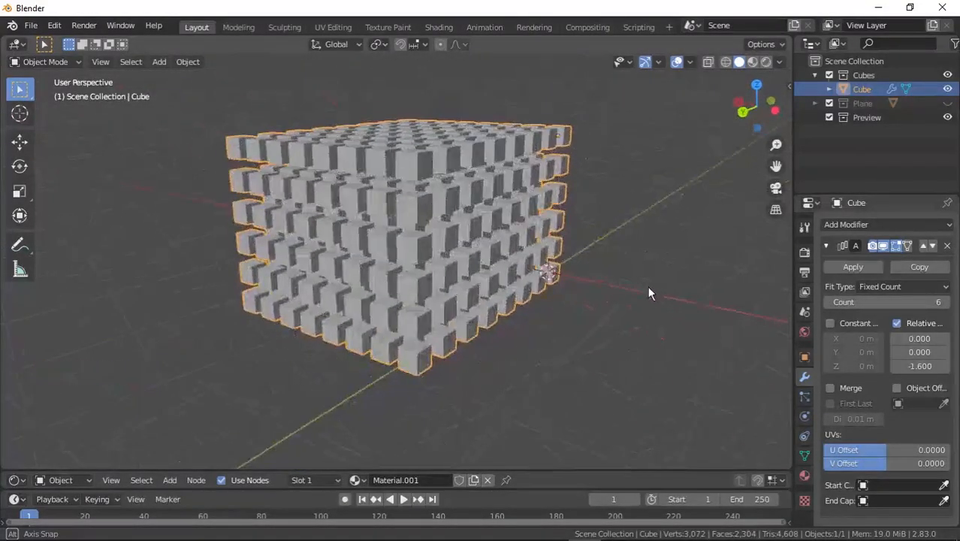
click(856, 265)
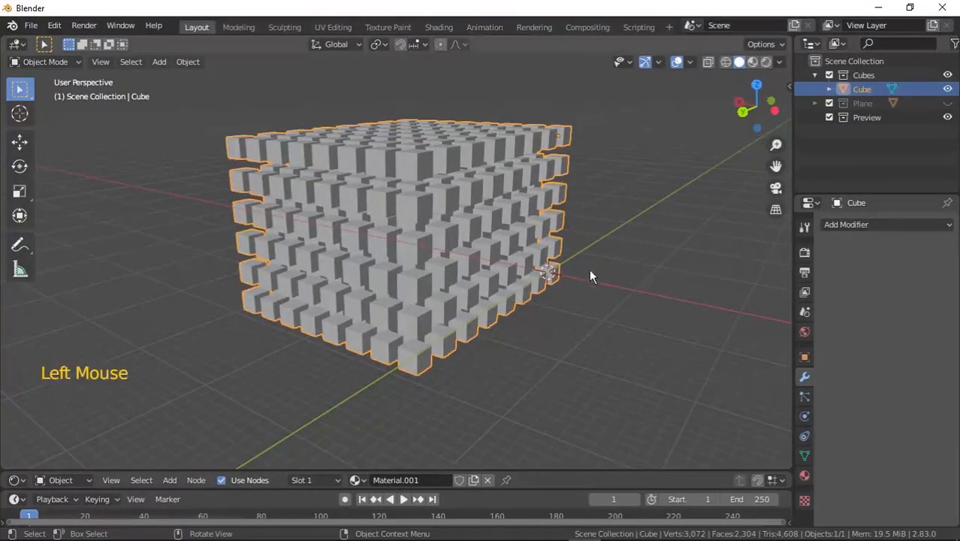
Play the animation to watch the cube block fall, then rewind to the first frame.
shift+middle_drag(543, 345, 524, 302)
scroll(524, 302, down, 4)
scroll(525, 304, up, 1)
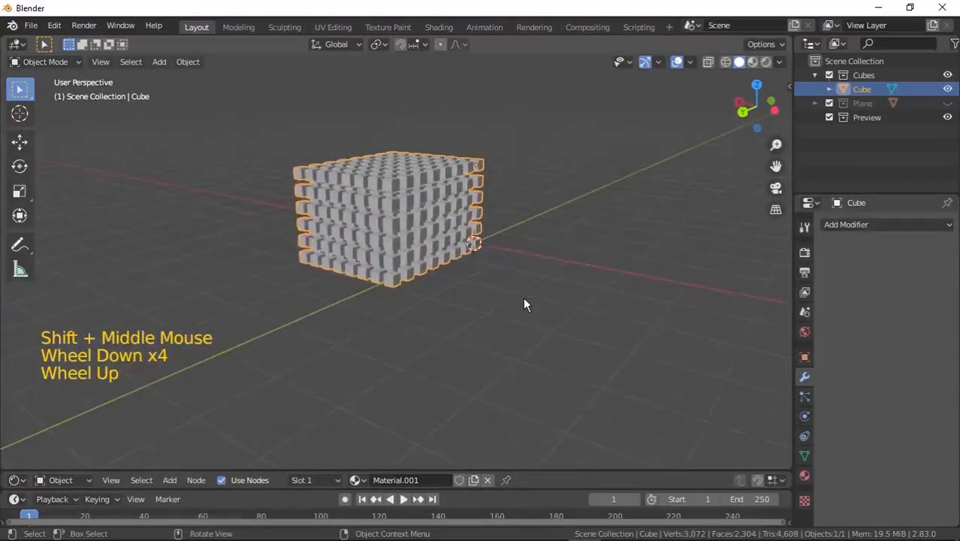
click(405, 501)
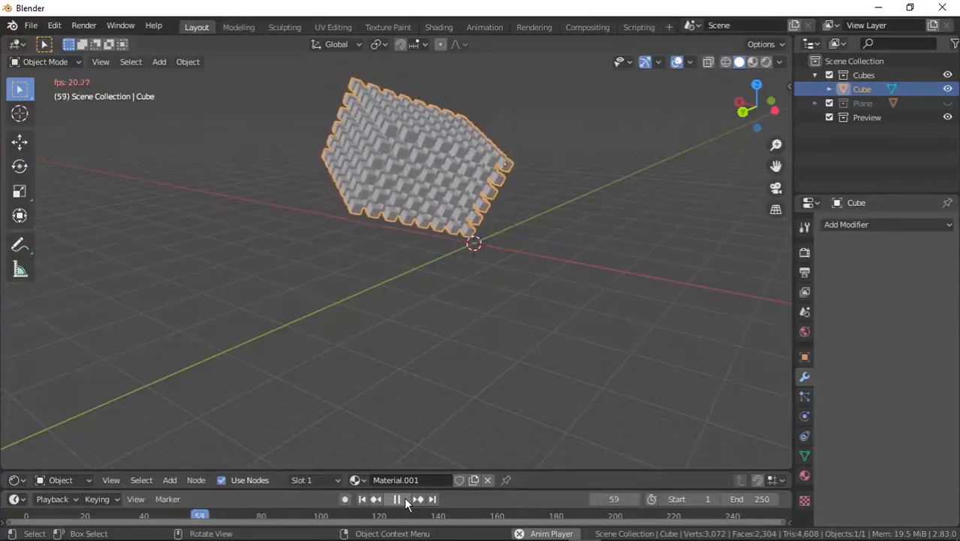
click(404, 500)
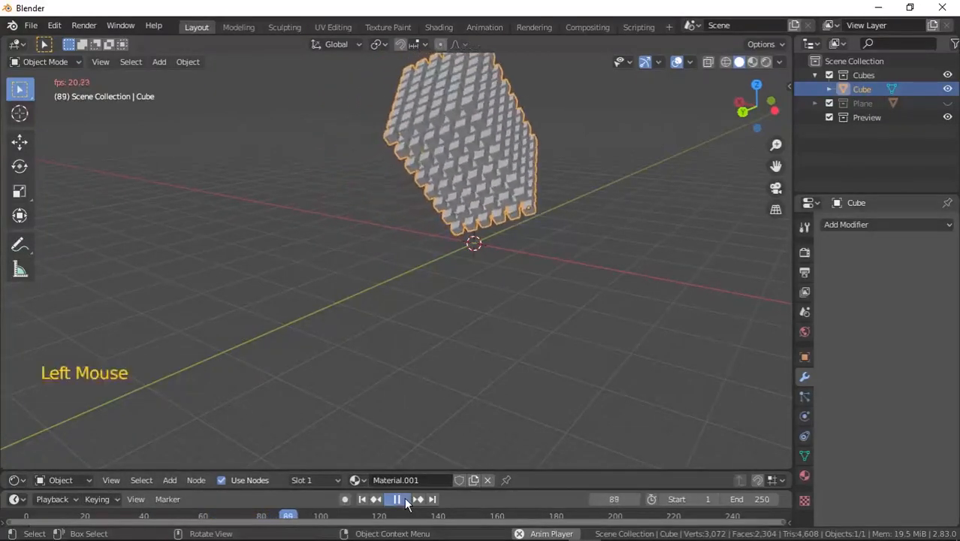
double_click(361, 500)
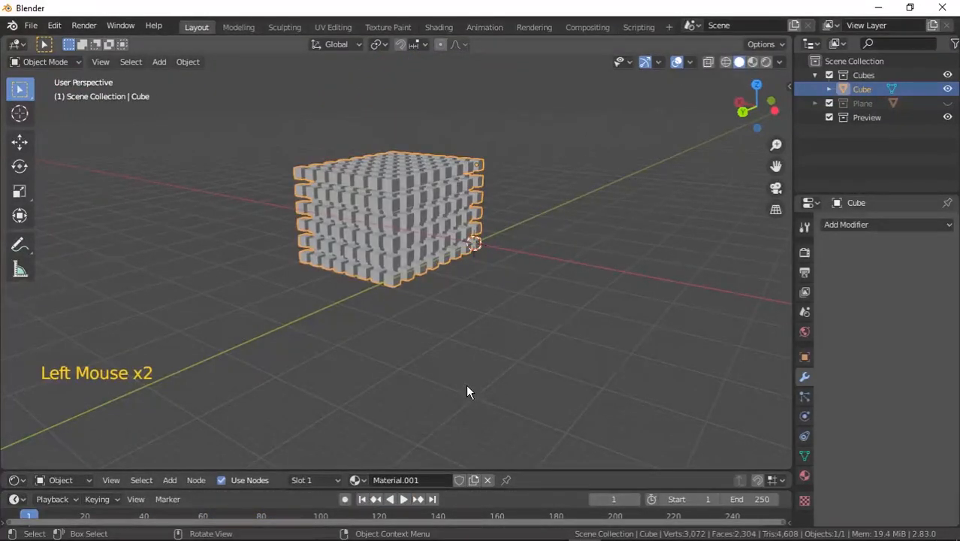
click(403, 498)
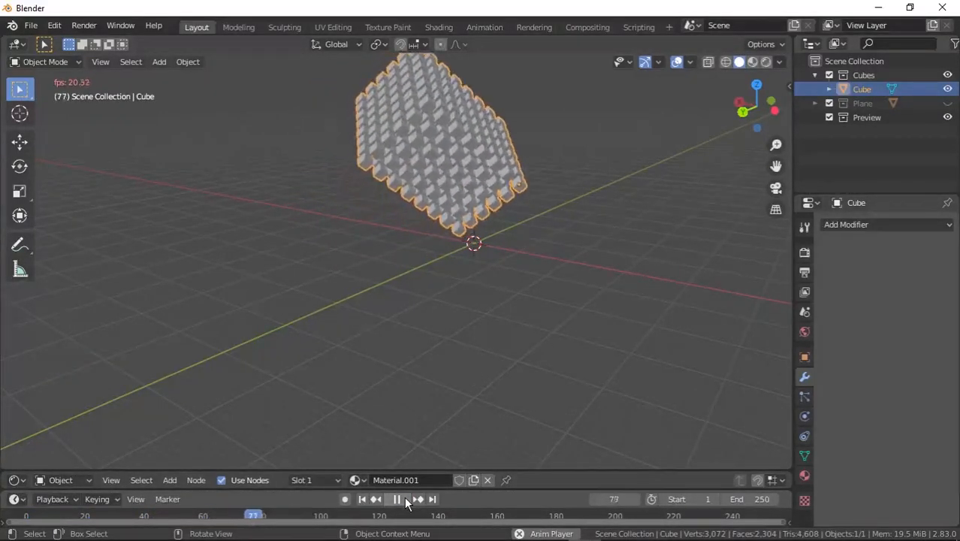
click(405, 499)
click(362, 499)
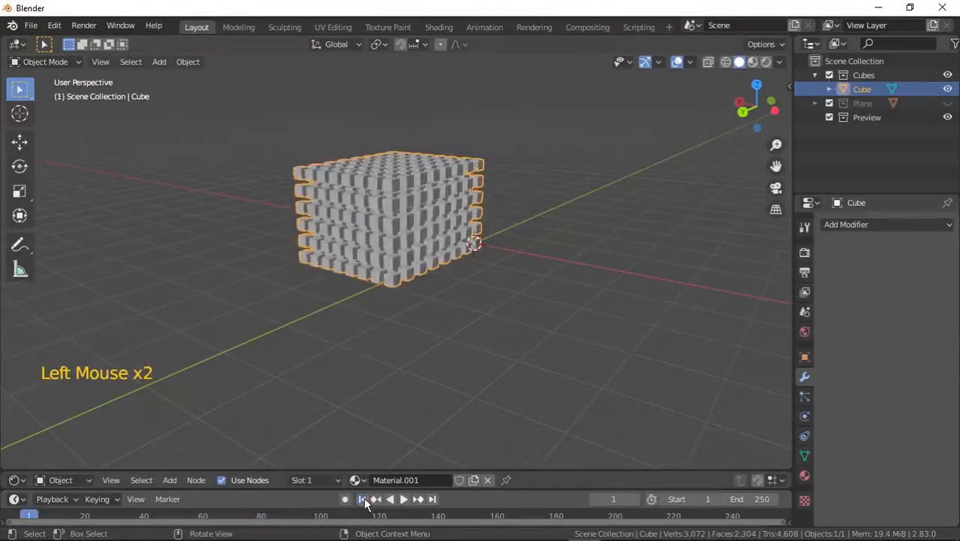
Select all the cube mesh and separate it into individual objects by loose parts.
key(KP_8)
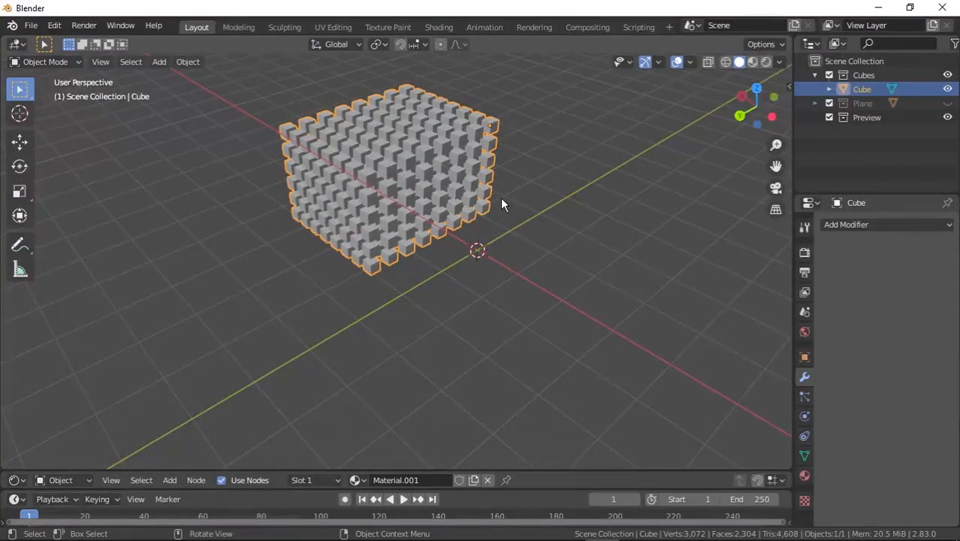
key(a)
key(Tab)
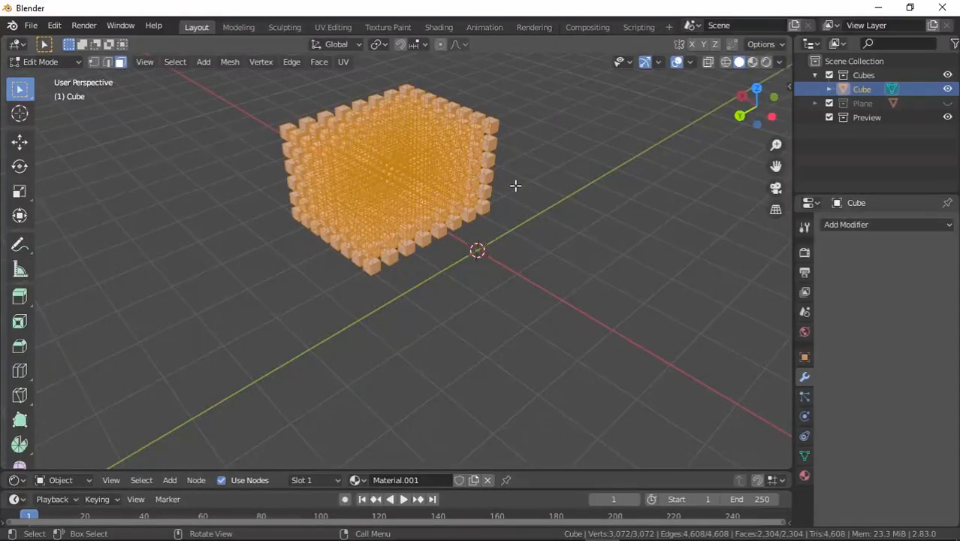
key(p)
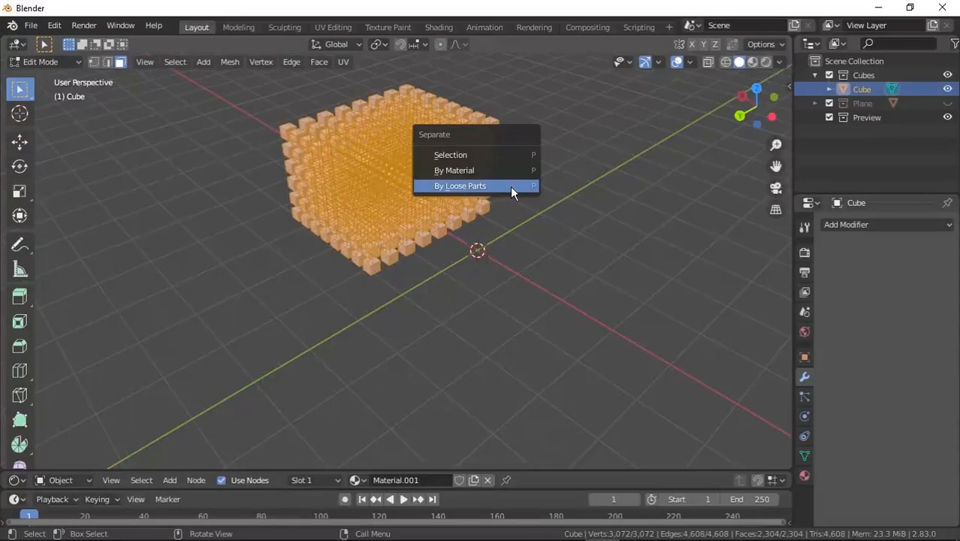
click(510, 186)
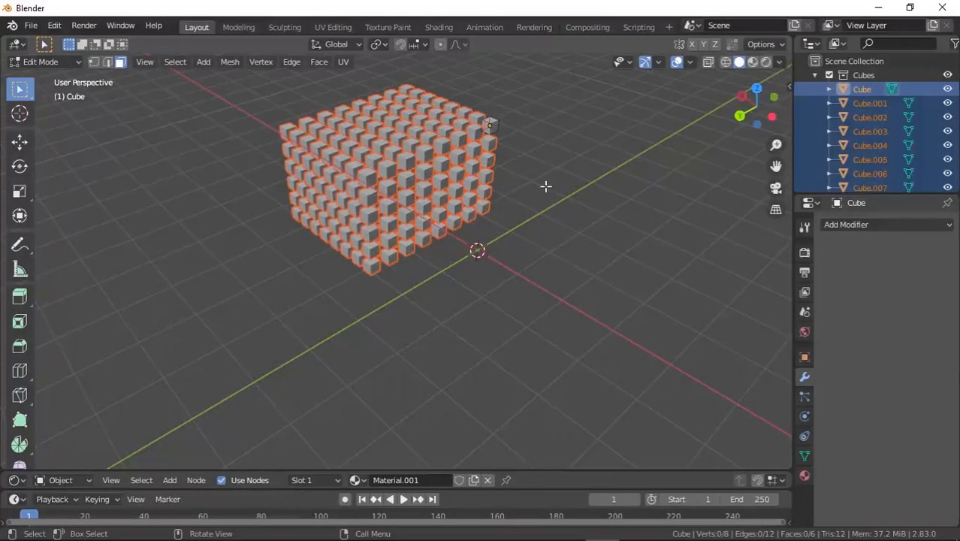
key(Tab)
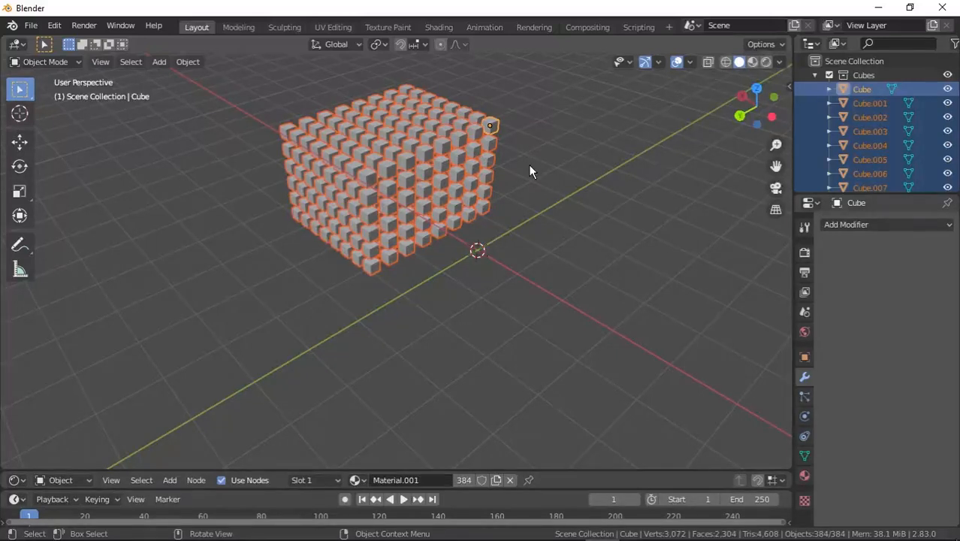
Play the simulation of the separated cubes and rewind to the start.
click(404, 499)
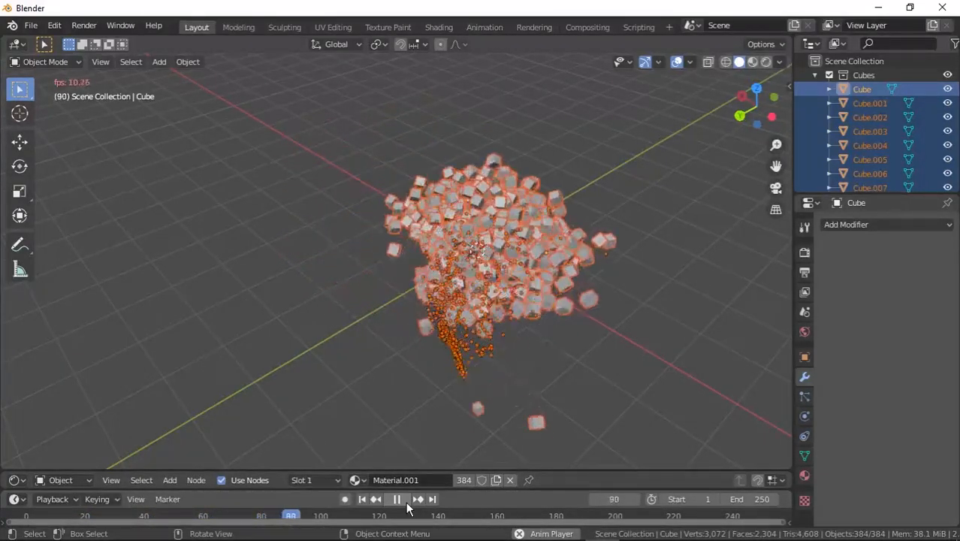
click(398, 499)
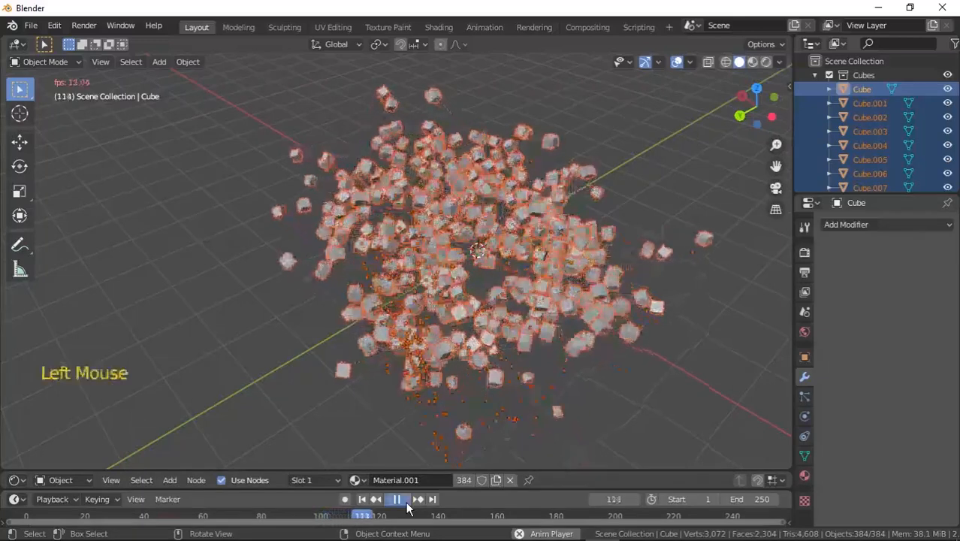
click(362, 499)
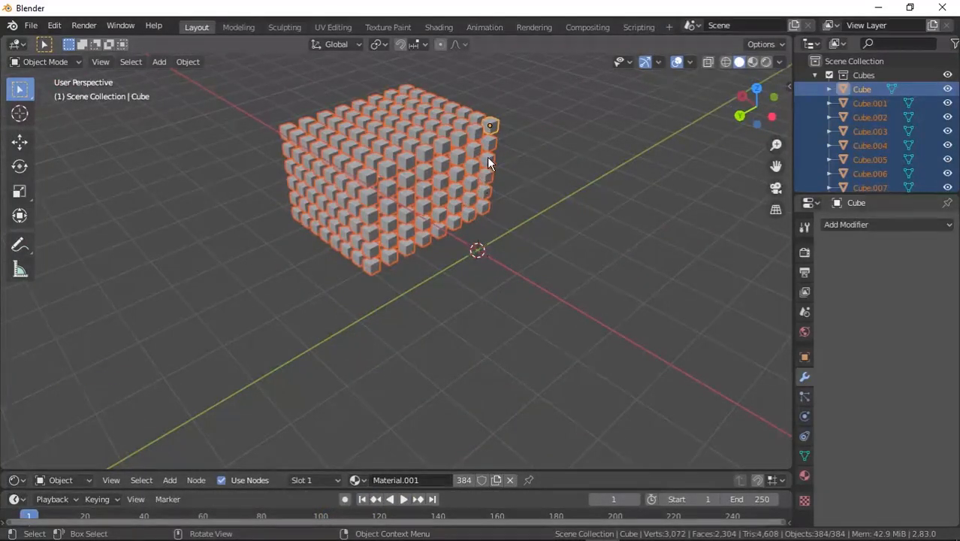
Set the origin of all selected cubes to their center of mass (surface).
right_click(487, 157)
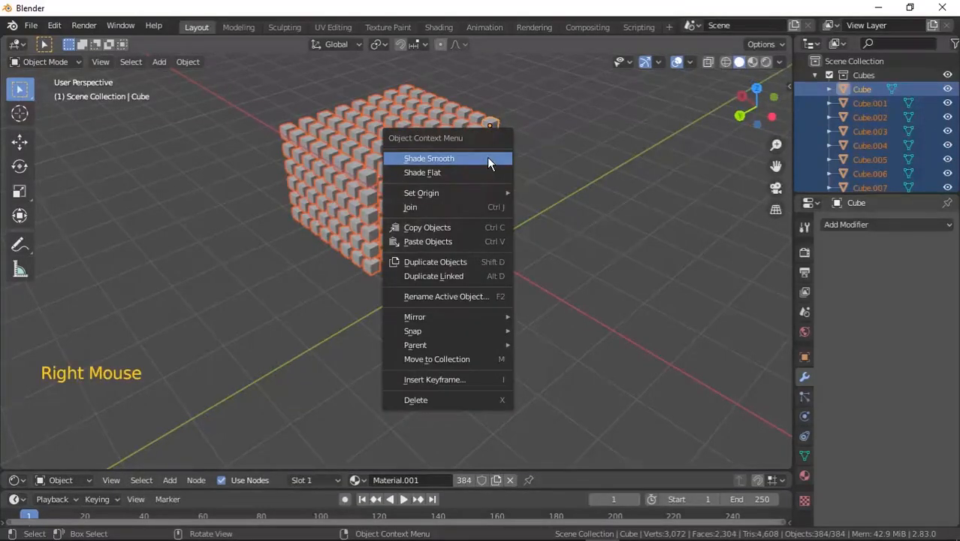
mouse_move(473, 197)
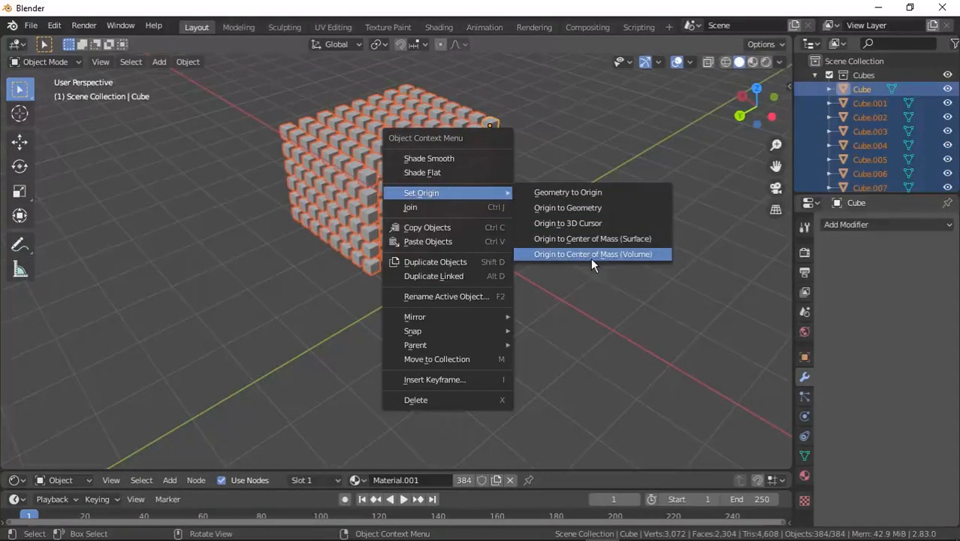
click(649, 239)
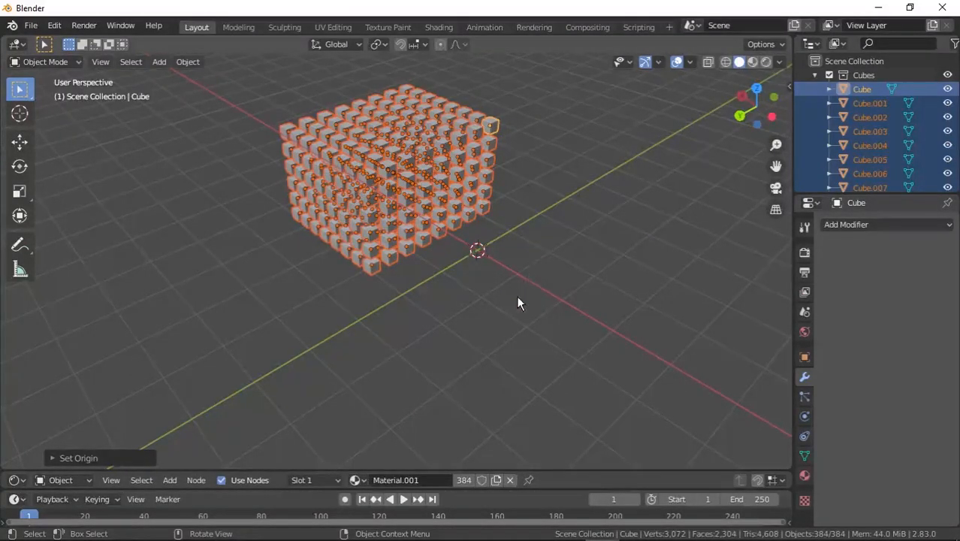
Play the rigid-body simulation and pause it once the cubes have scattered, at frame 222.
click(404, 499)
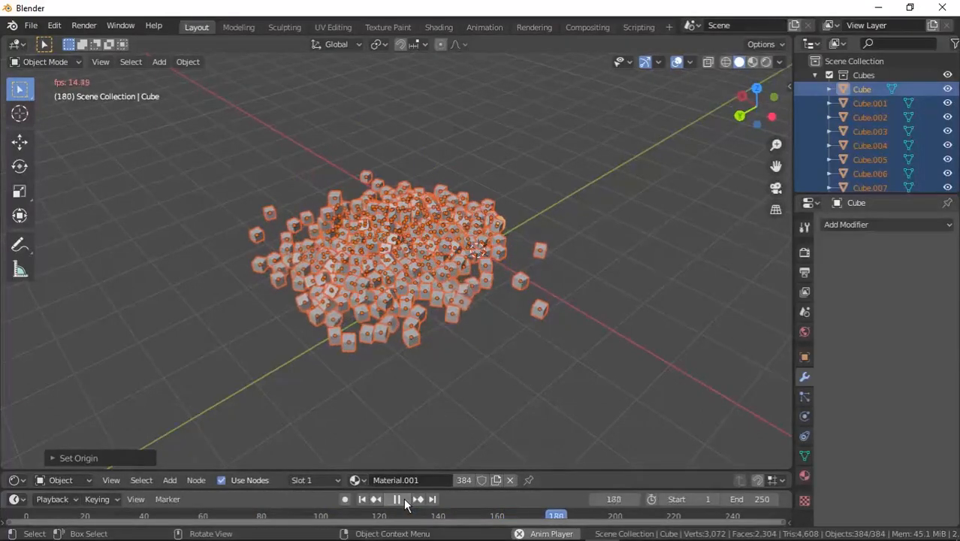
click(403, 498)
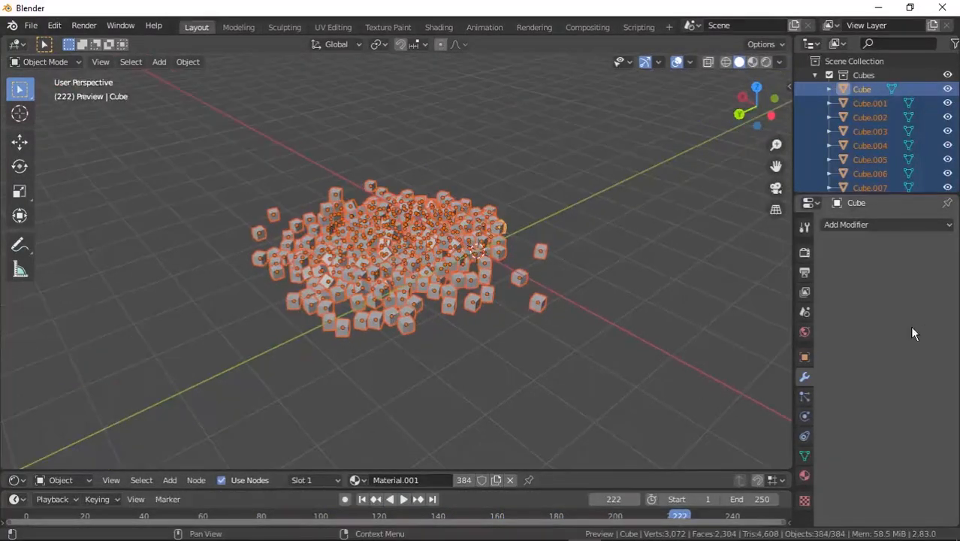
Collapse the Cubes collection, make the Preview collection active, and add a camera to it.
click(815, 73)
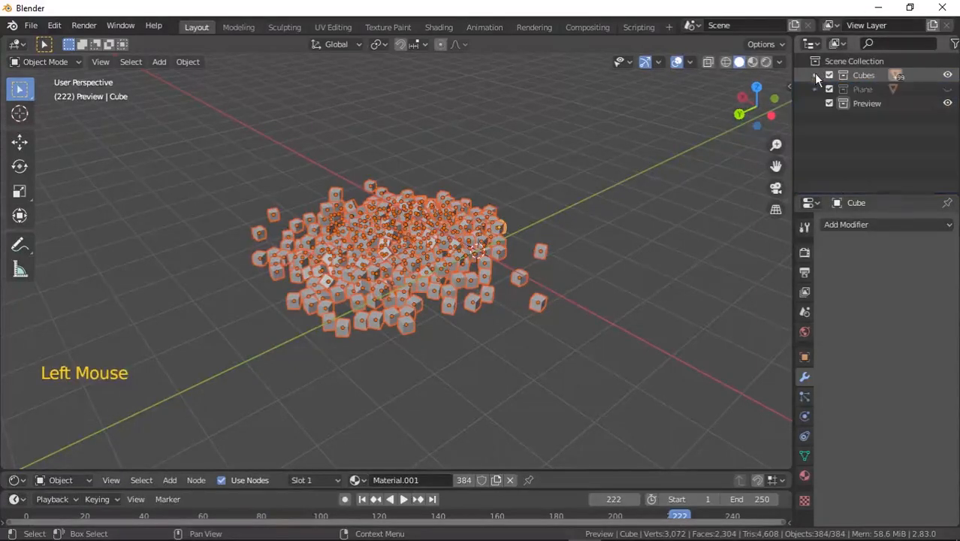
click(865, 103)
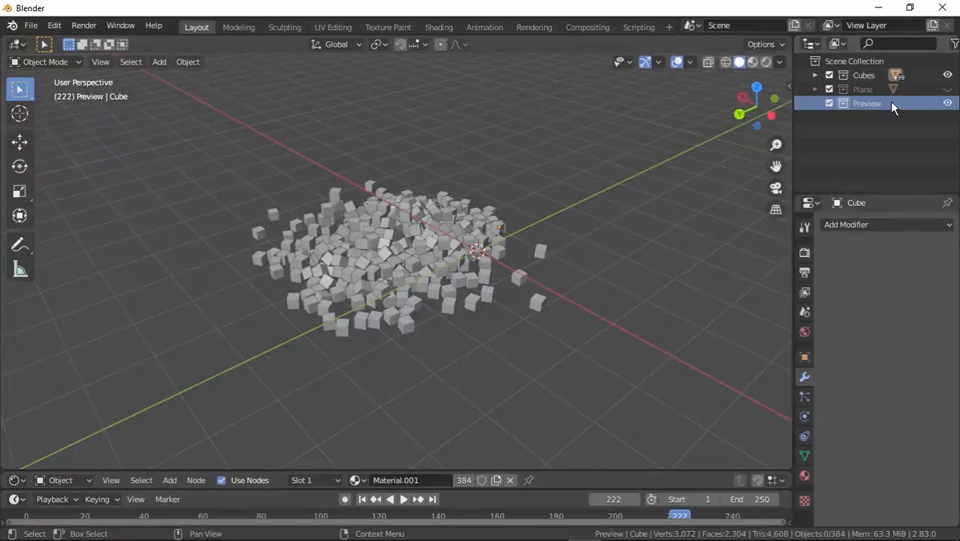
click(160, 63)
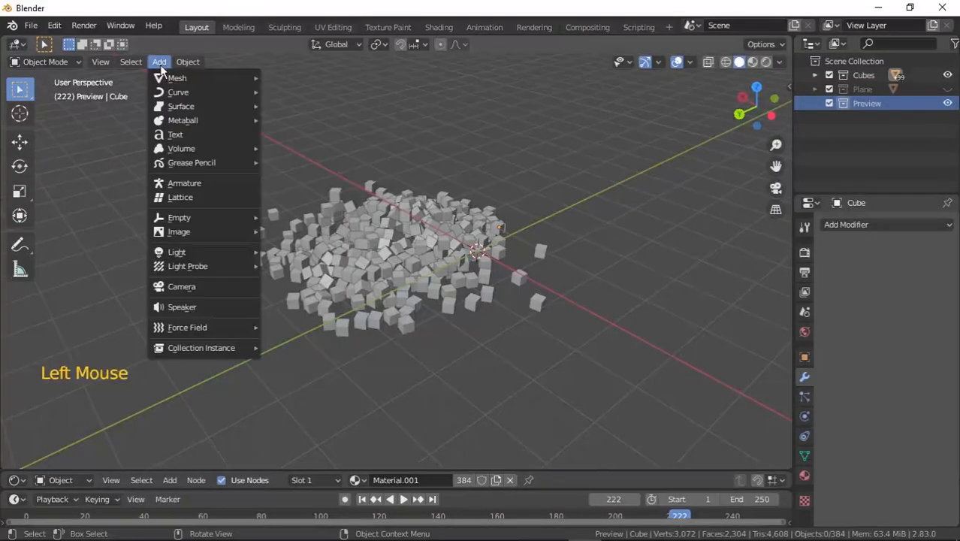
click(203, 286)
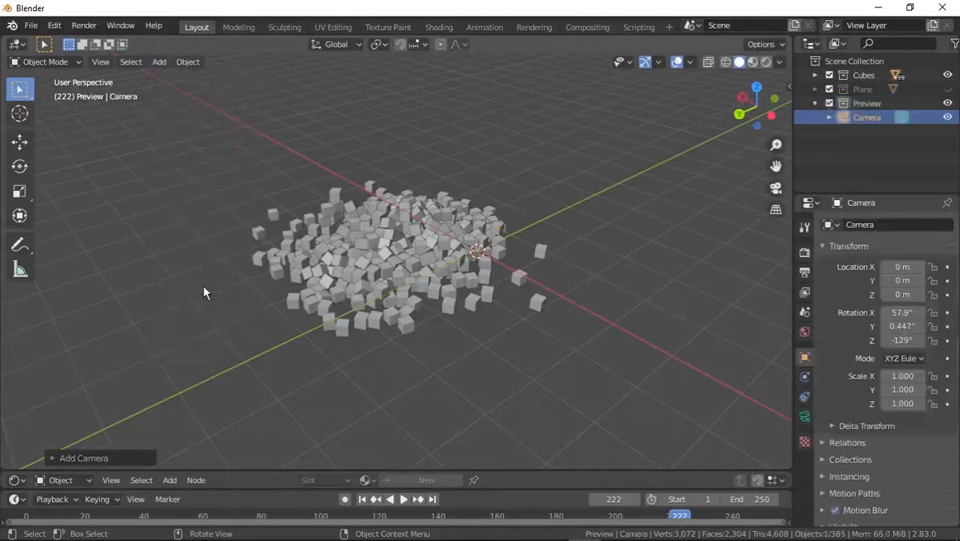
Align the camera to a top-down view looking at the scattered cubes.
middle_drag(559, 160, 491, 253)
scroll(473, 304, up, 3)
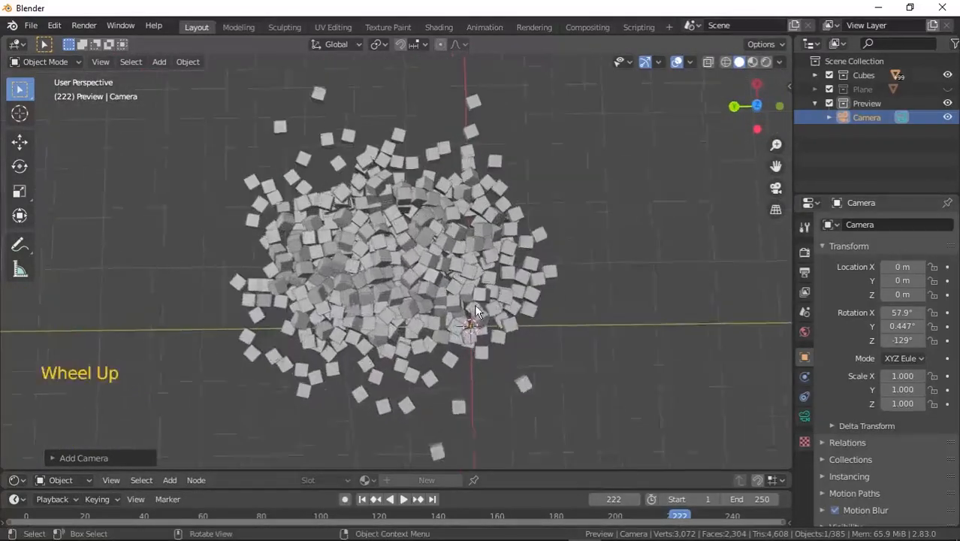
middle_drag(481, 307, 575, 339)
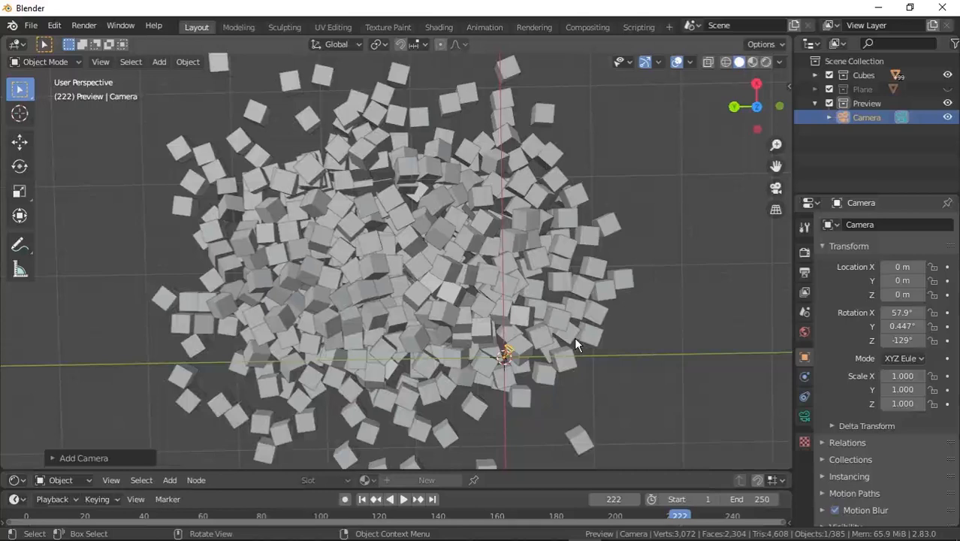
key(ctrl+alt+KP_0)
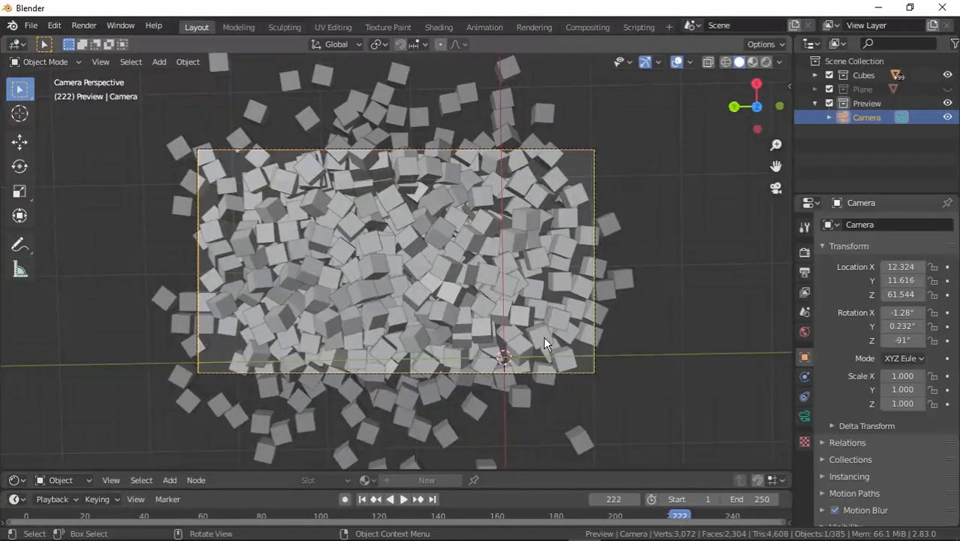
Nudge the camera's position and rotate it slightly about the global X axis to frame the cubes.
key(g)
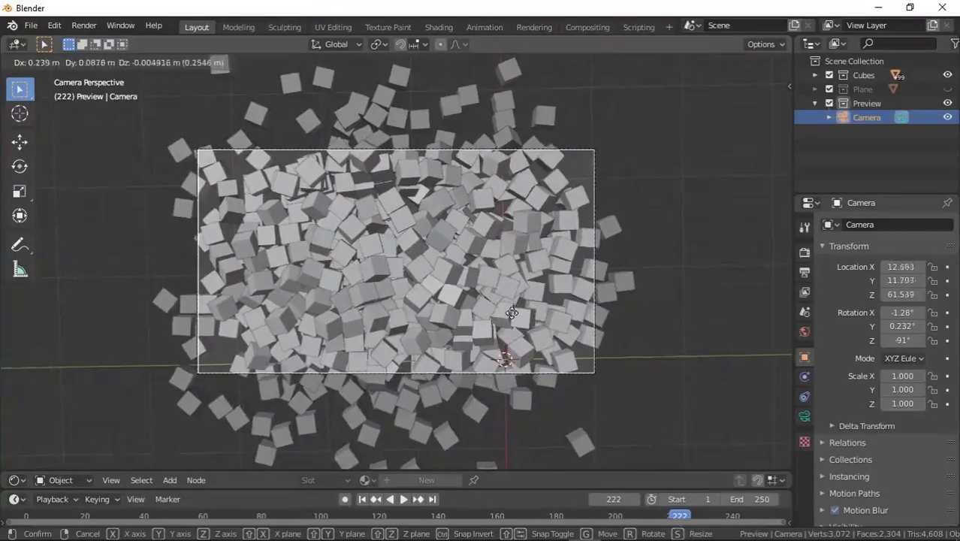
click(536, 312)
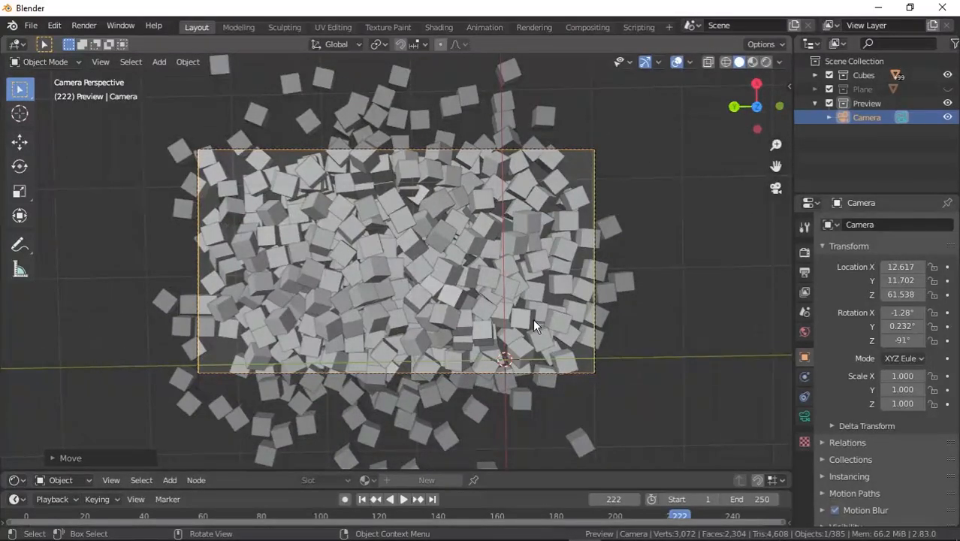
key(g)
key(x)
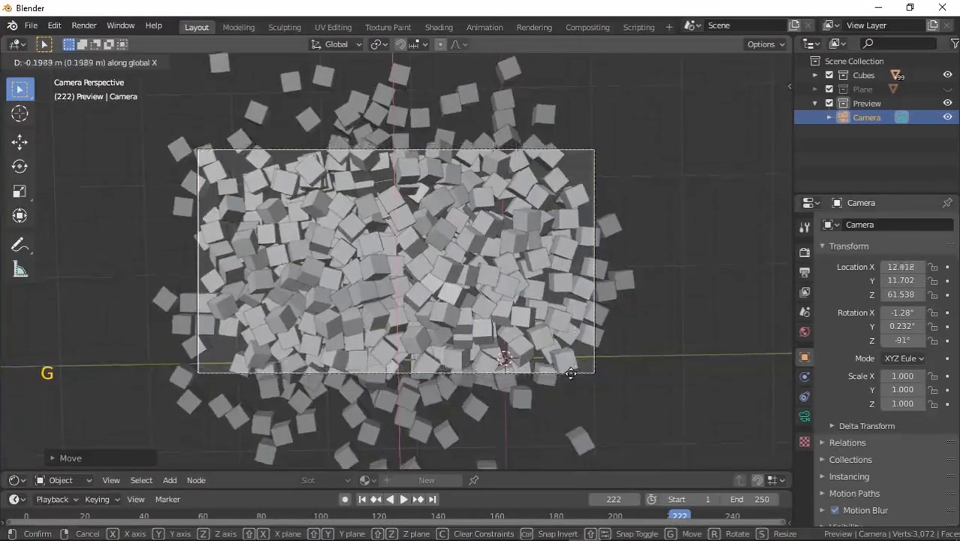
key(r)
key(x)
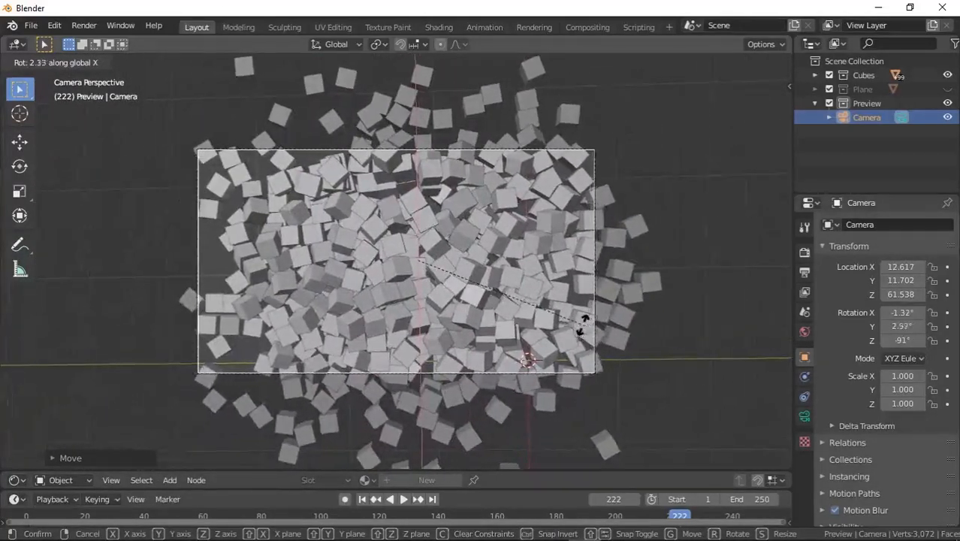
click(569, 322)
Check the framing through the camera view with material preview shading.
key(KP_0)
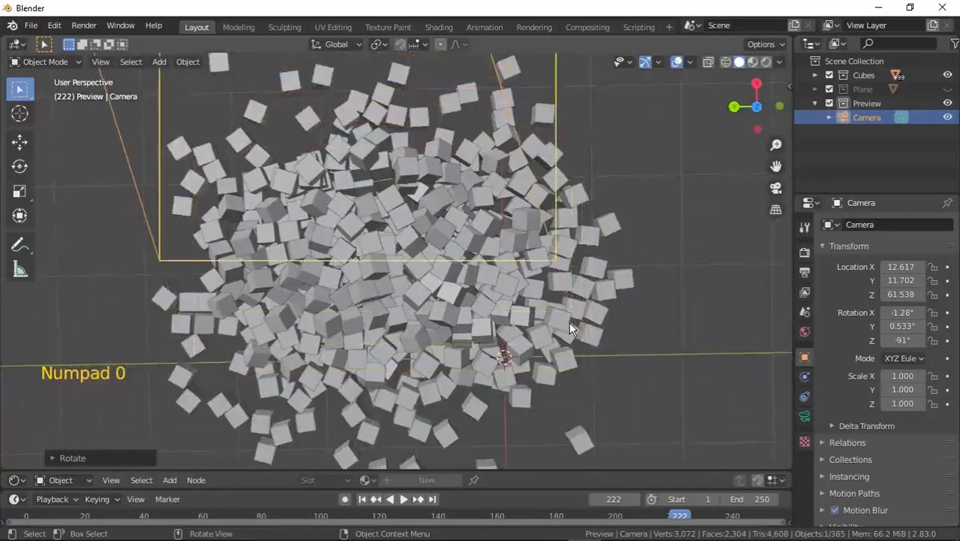
key(KP_0)
key(KP_0)
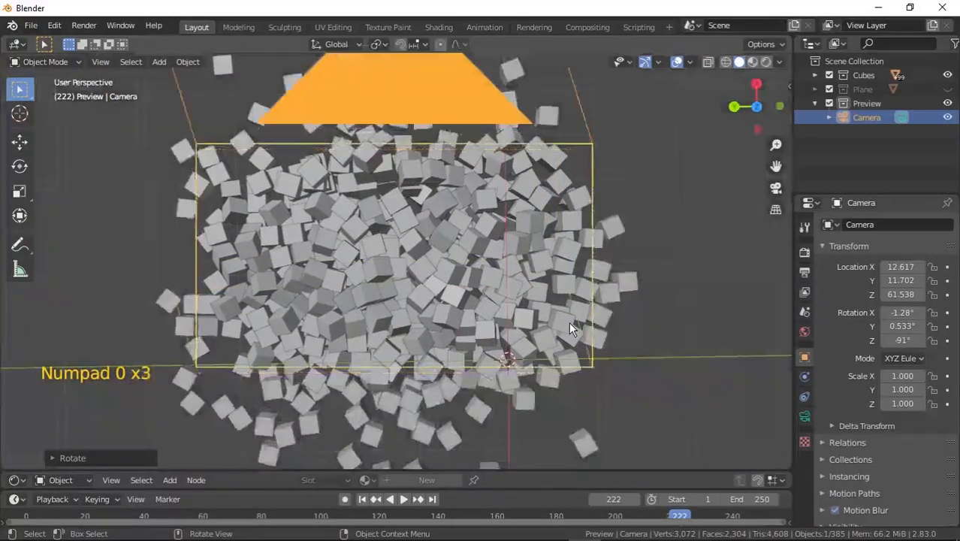
key(KP_0)
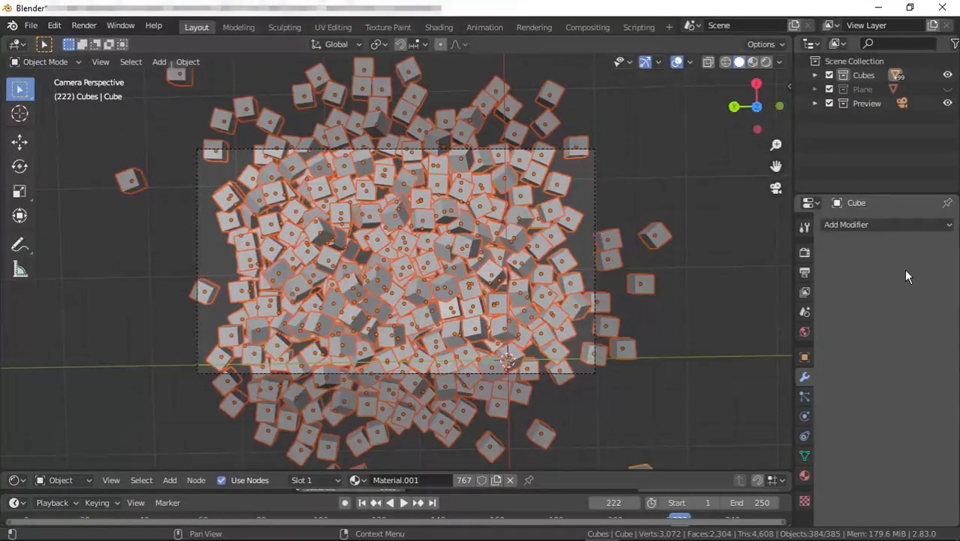
click(751, 62)
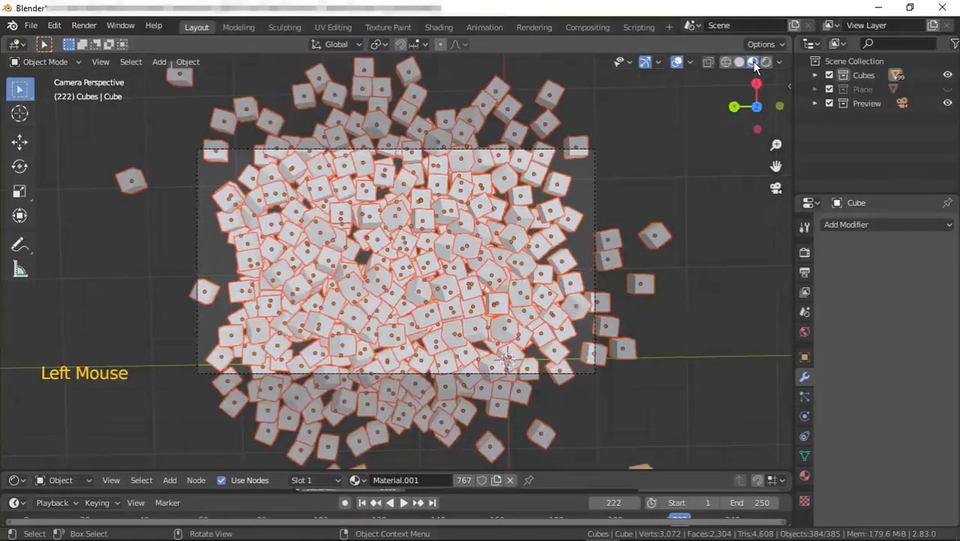
Select the first Cube object and add an Image Texture node to its material in the shader editor.
click(815, 75)
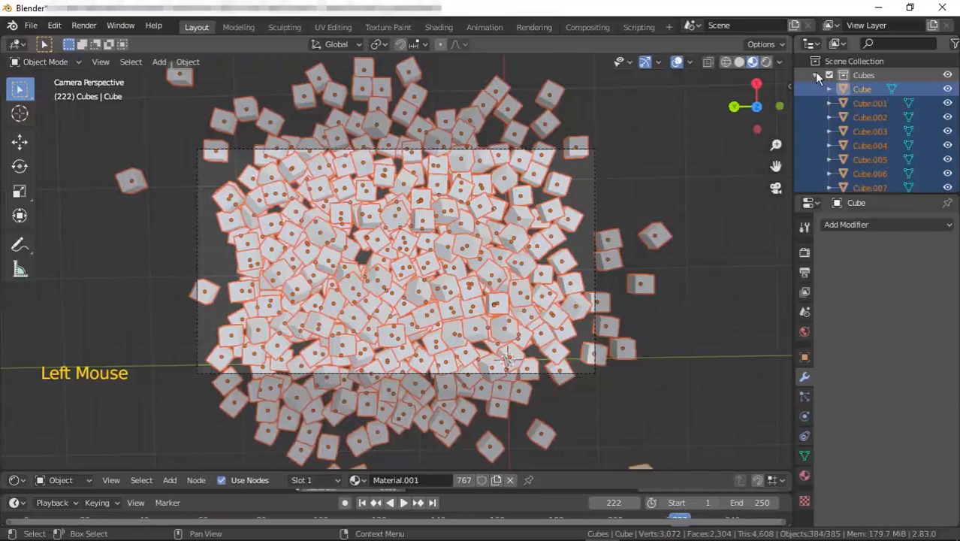
click(857, 91)
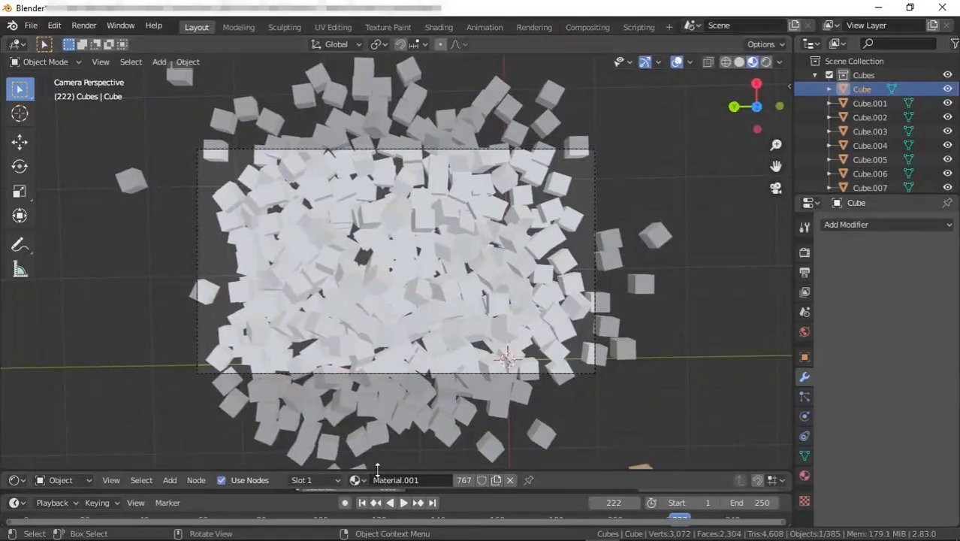
drag(377, 473, 353, 263)
click(172, 255)
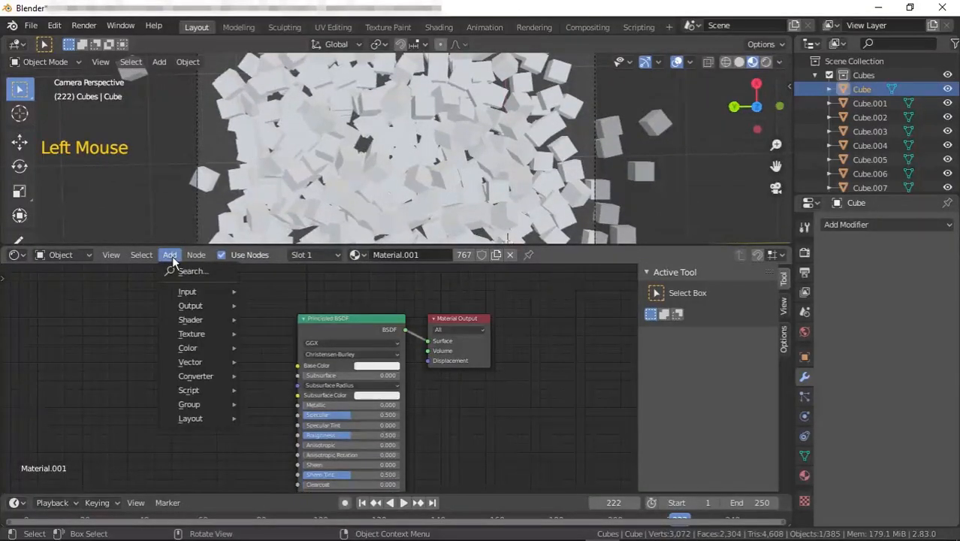
mouse_move(197, 334)
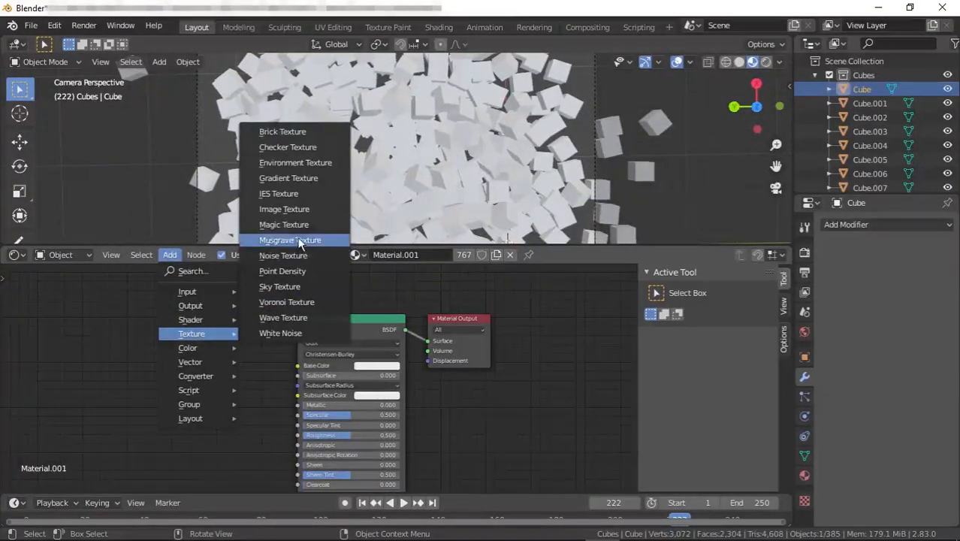
click(299, 209)
click(94, 300)
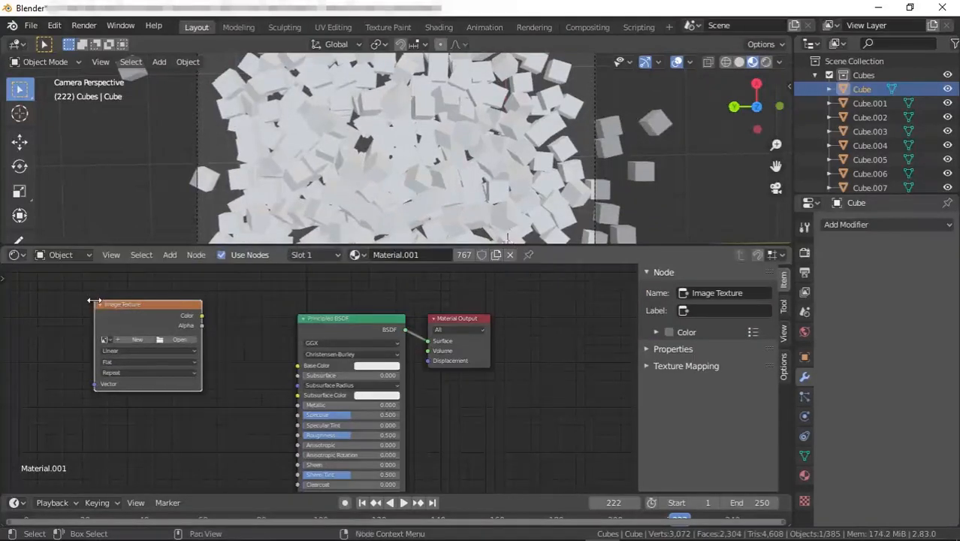
Connect the image texture's Color to Base Color and load 268.jpg from the images folder.
drag(202, 314, 297, 367)
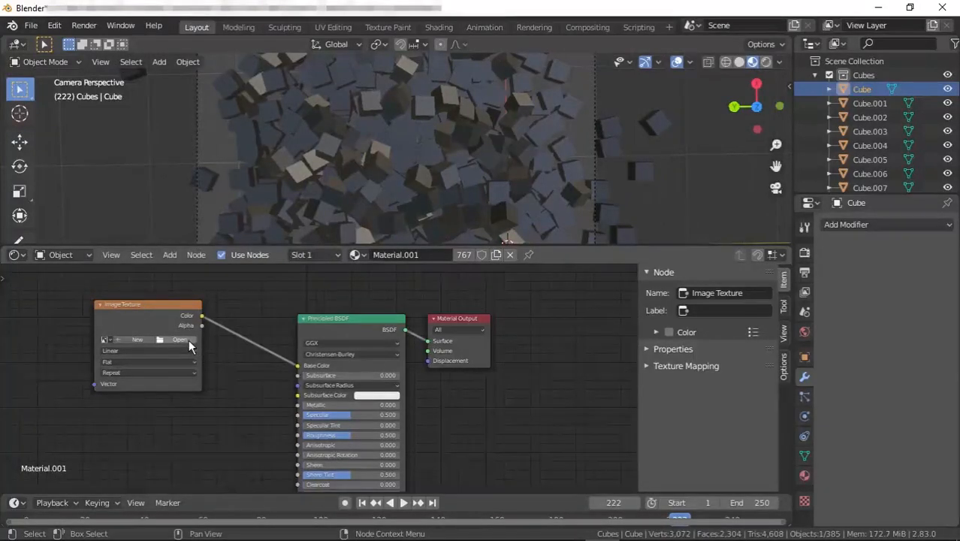
click(189, 339)
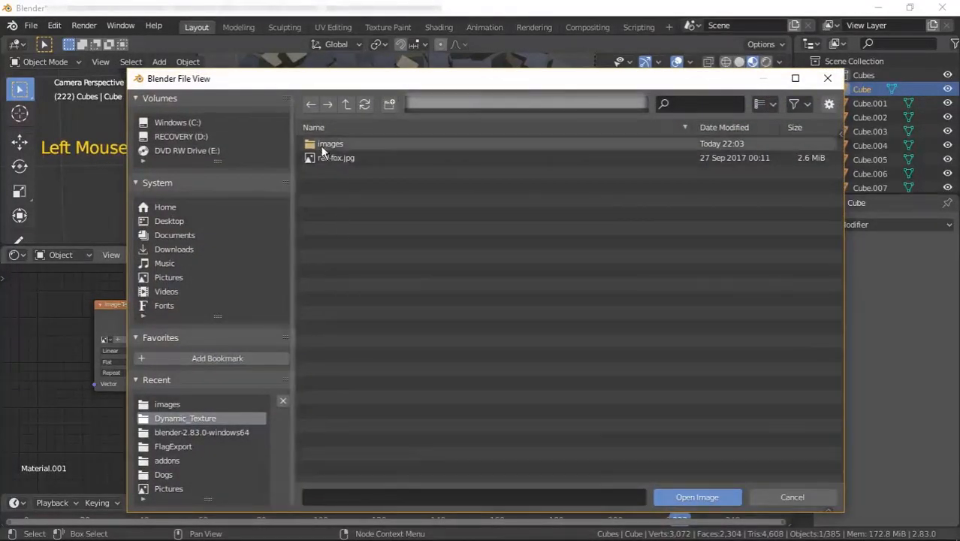
double_click(323, 147)
click(326, 144)
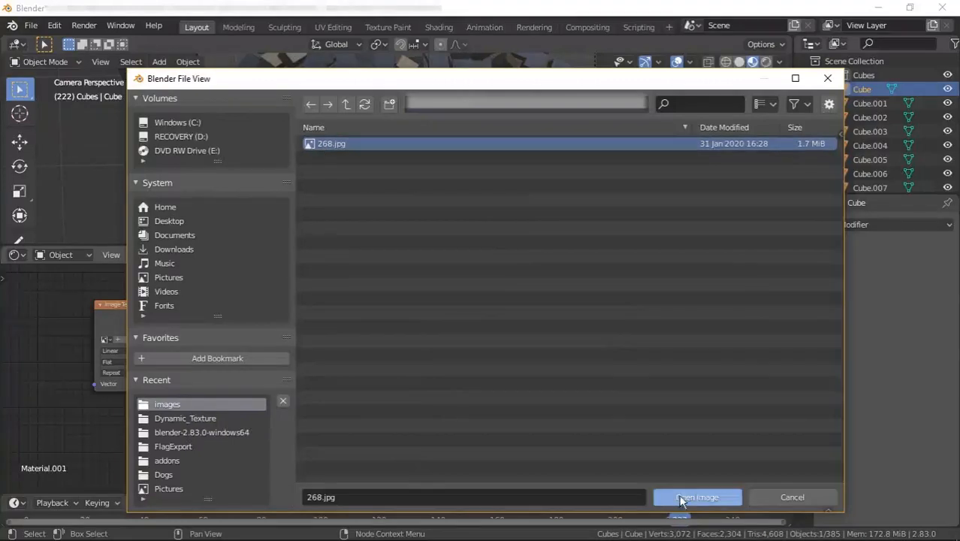
click(727, 498)
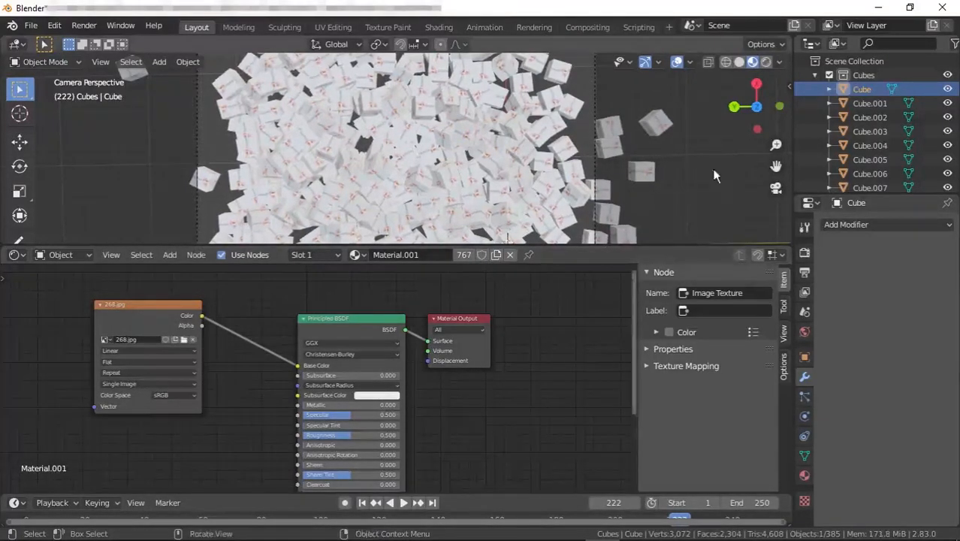
Hide the Preview collection and select all the cubes in the Cubes collection.
click(814, 75)
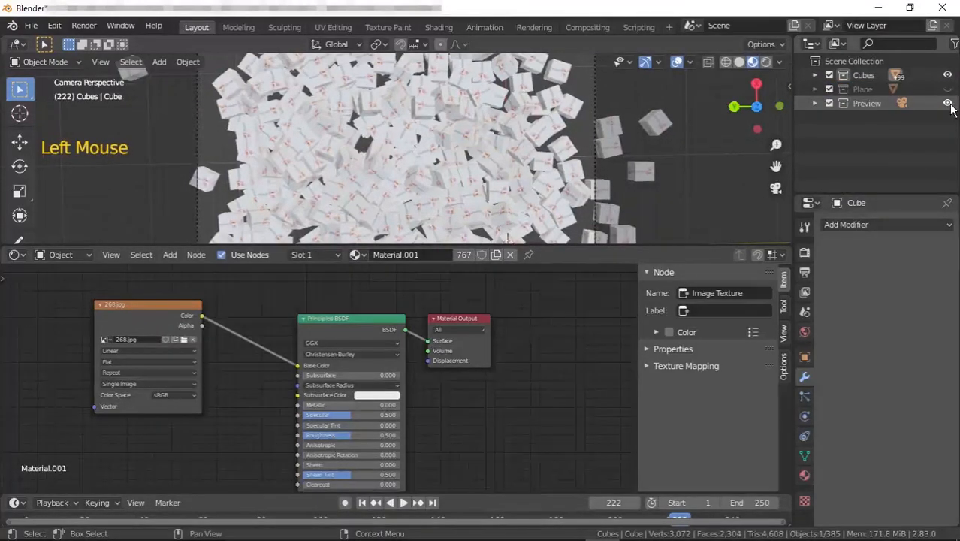
click(947, 104)
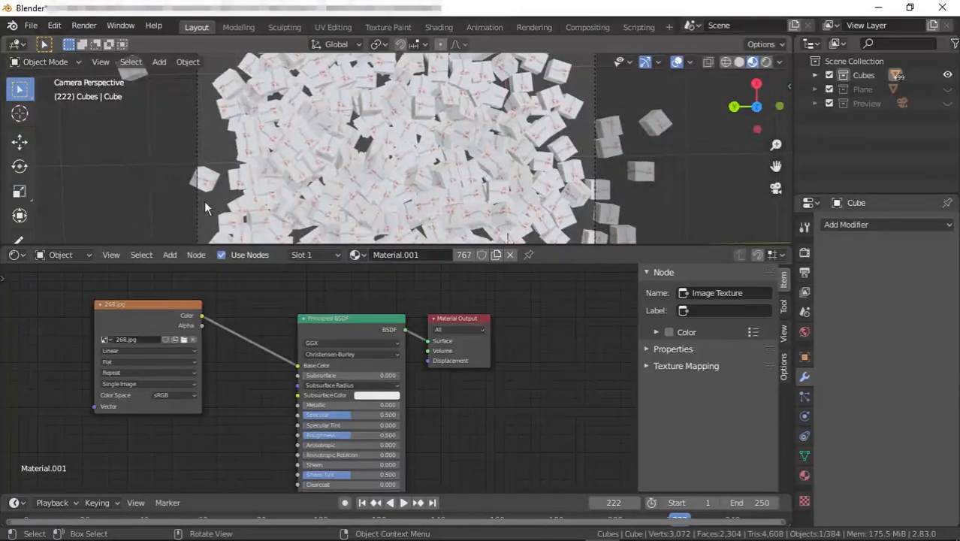
click(864, 76)
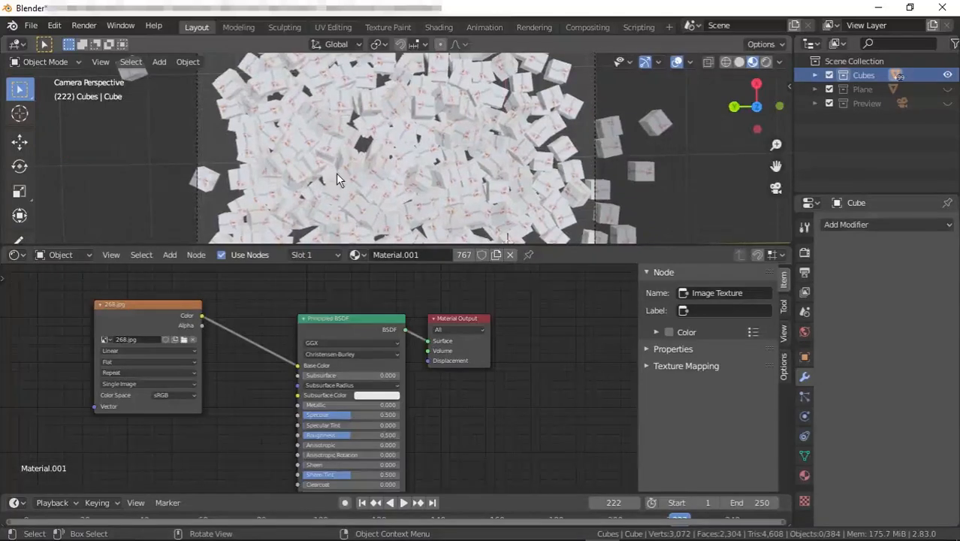
key(a)
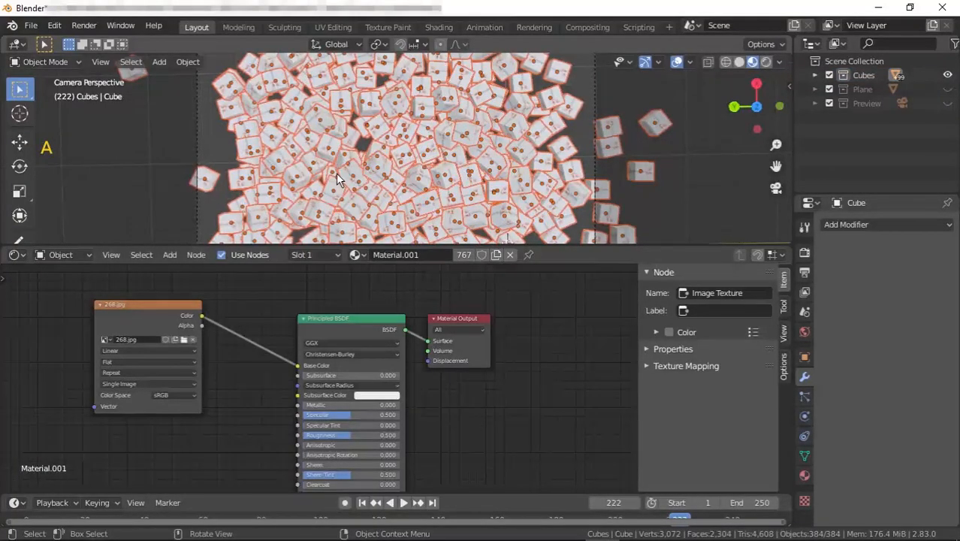
In Edit Mode, select all faces and UV-map them with Project from View (Bounds).
key(Tab)
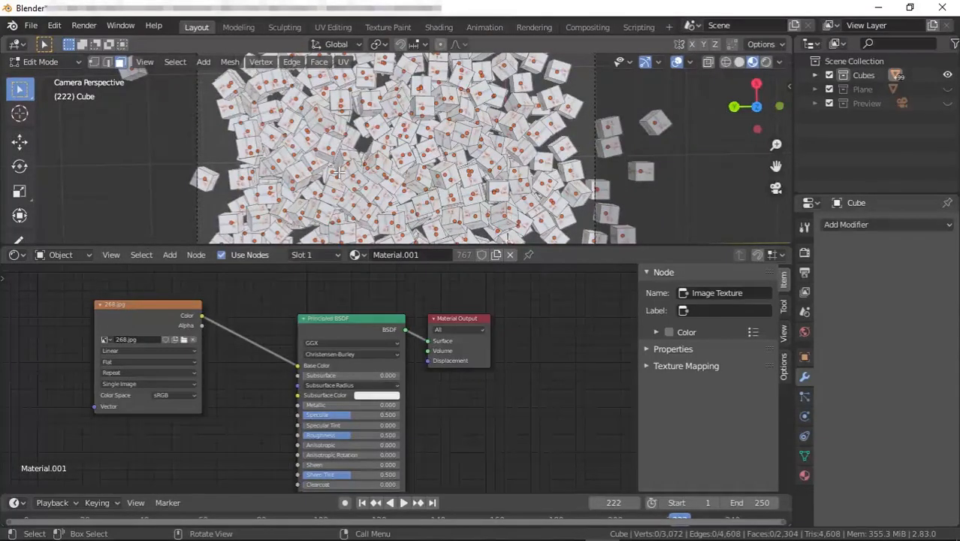
key(a)
key(a)
key(a)
key(a)
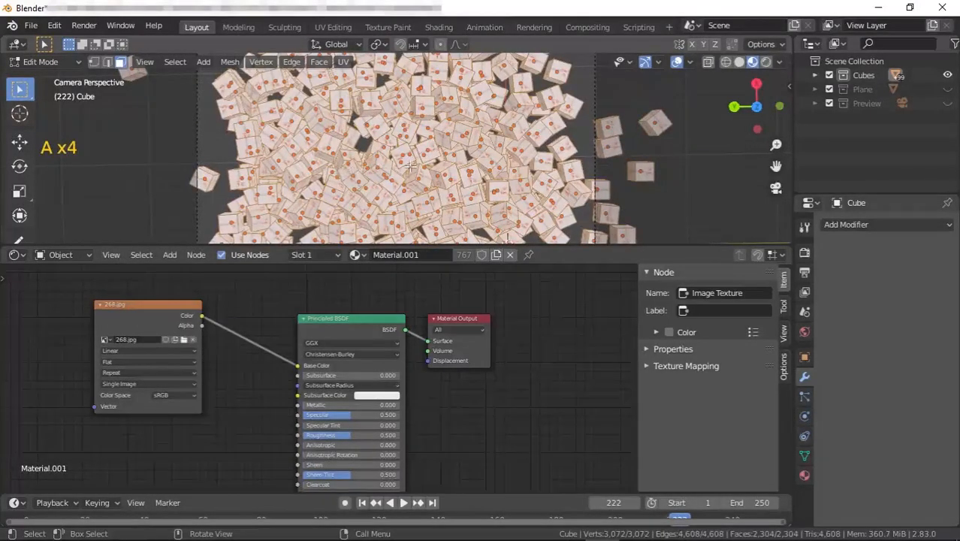
key(u)
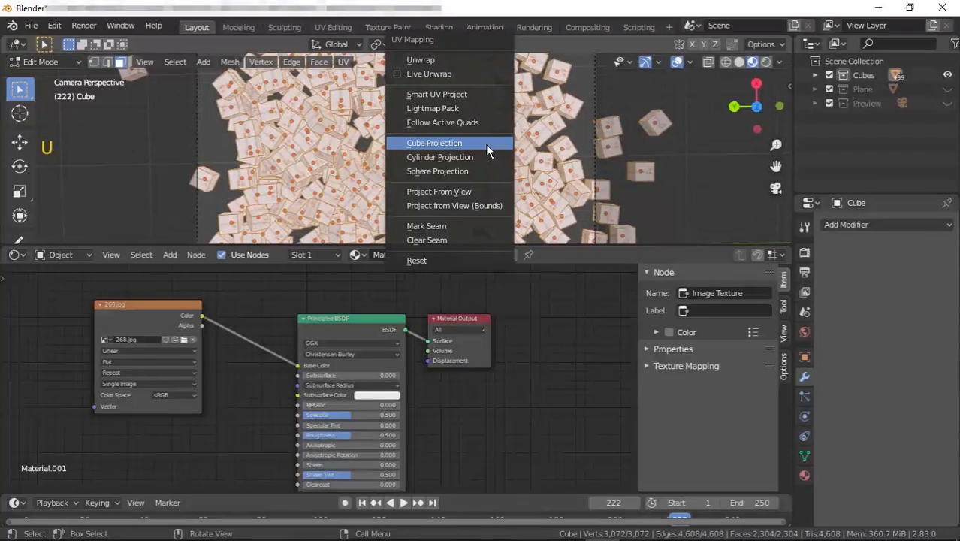
click(488, 206)
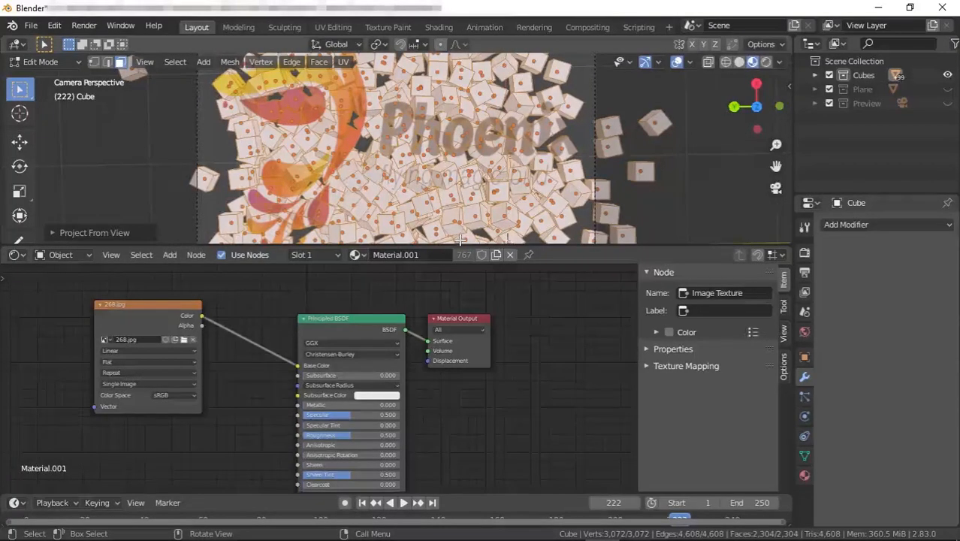
drag(458, 246, 446, 404)
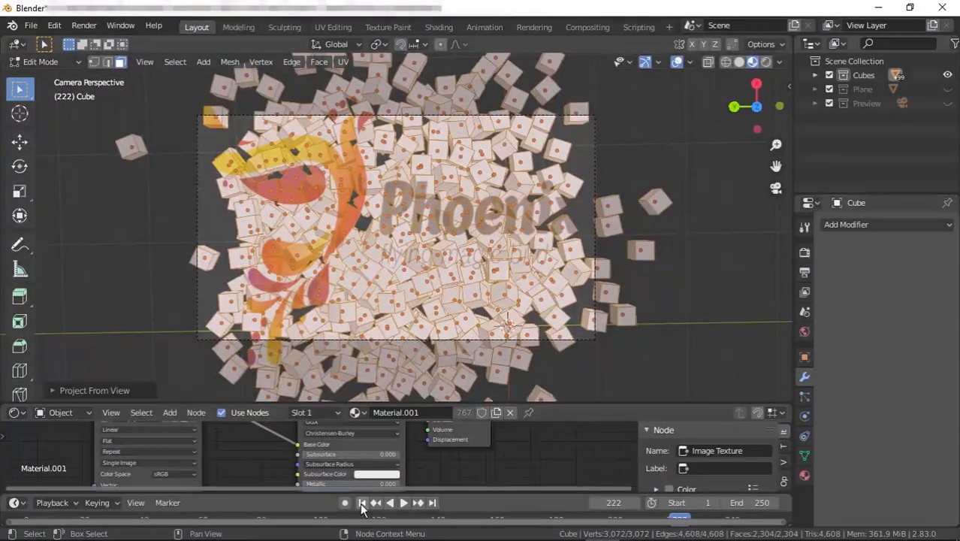
Play the simulation from the start to preview how the projected image breaks apart over the cubes.
click(404, 502)
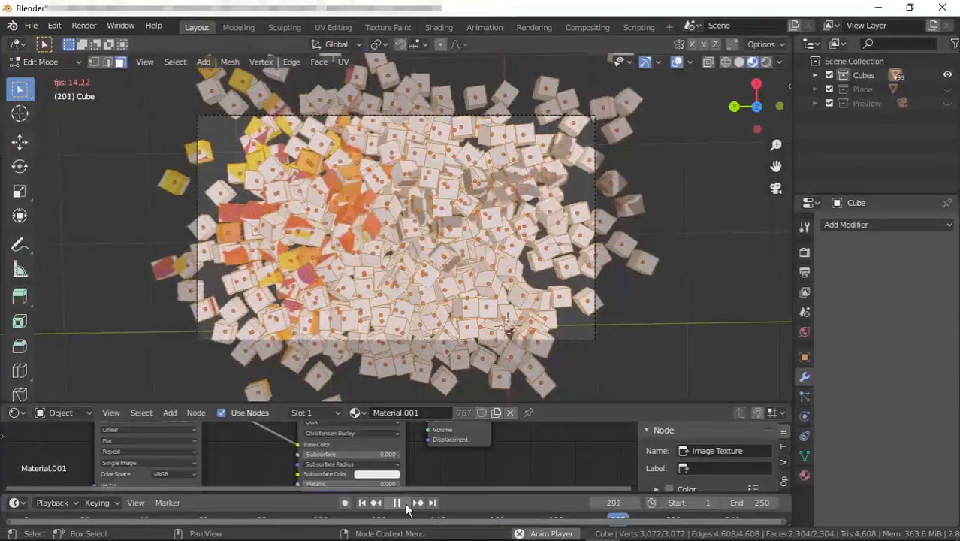
click(398, 502)
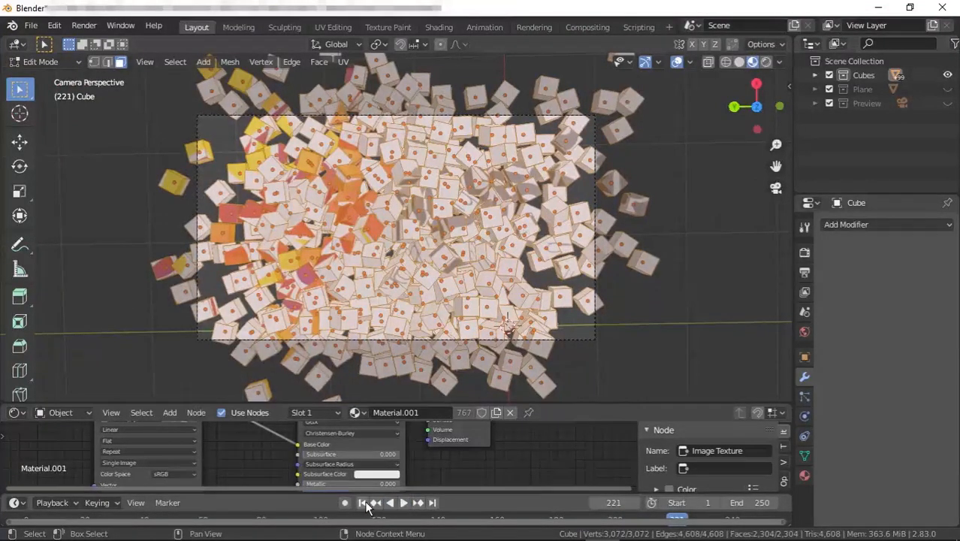
click(361, 502)
click(403, 502)
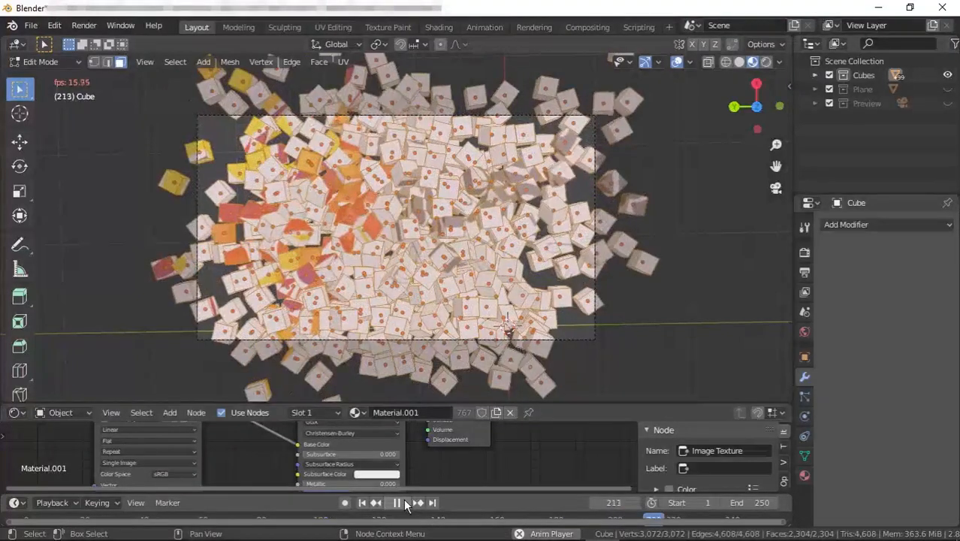
click(405, 504)
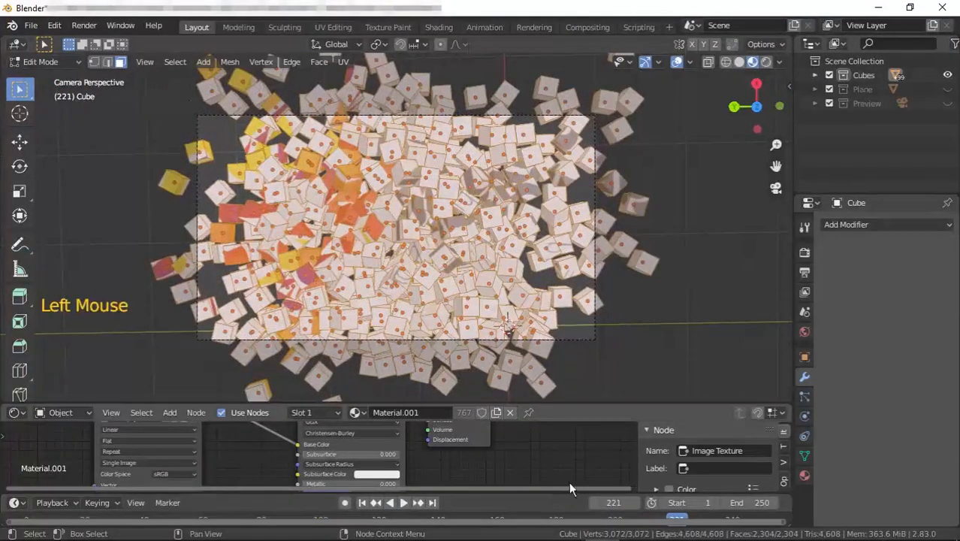
In Object Mode, bake the cubes' rigid-body simulation to keyframes with an end frame of 222.
key(Tab)
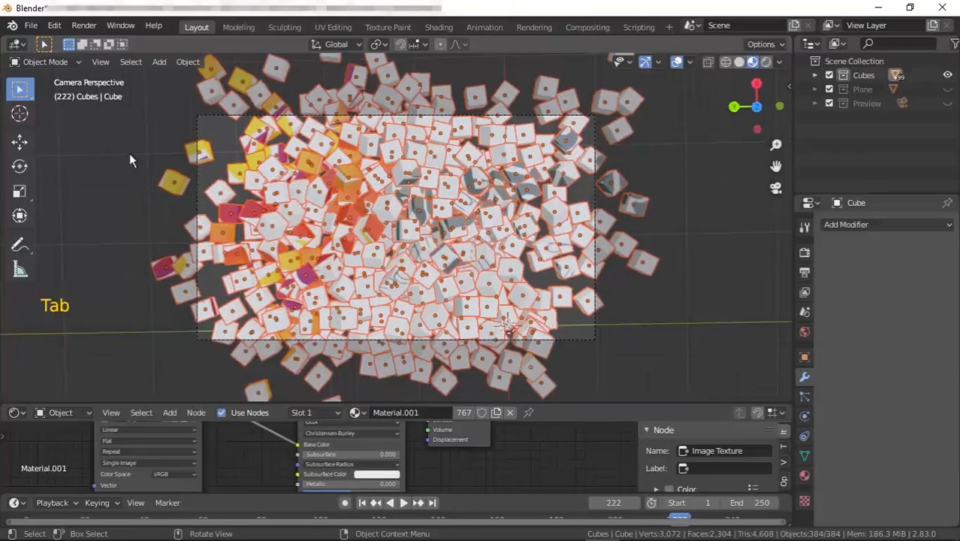
click(188, 62)
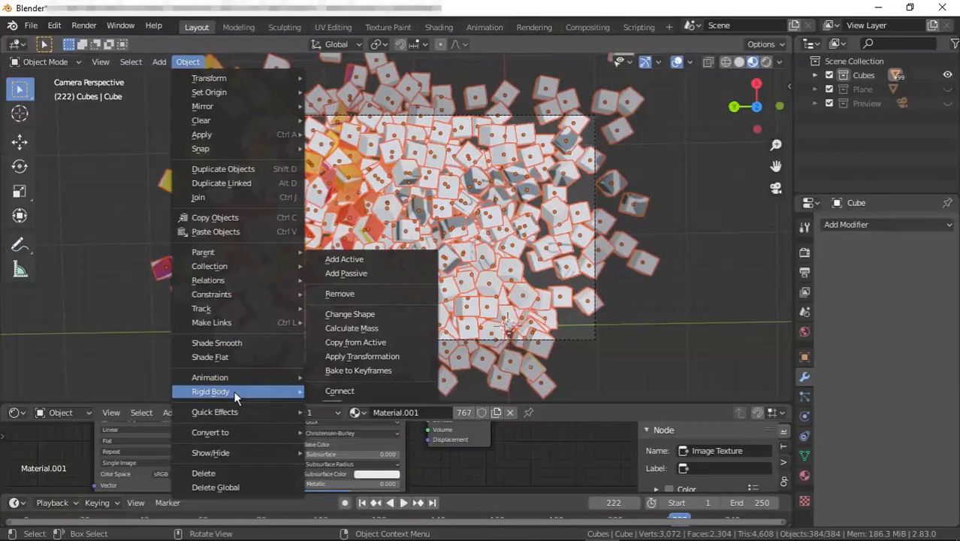
click(357, 369)
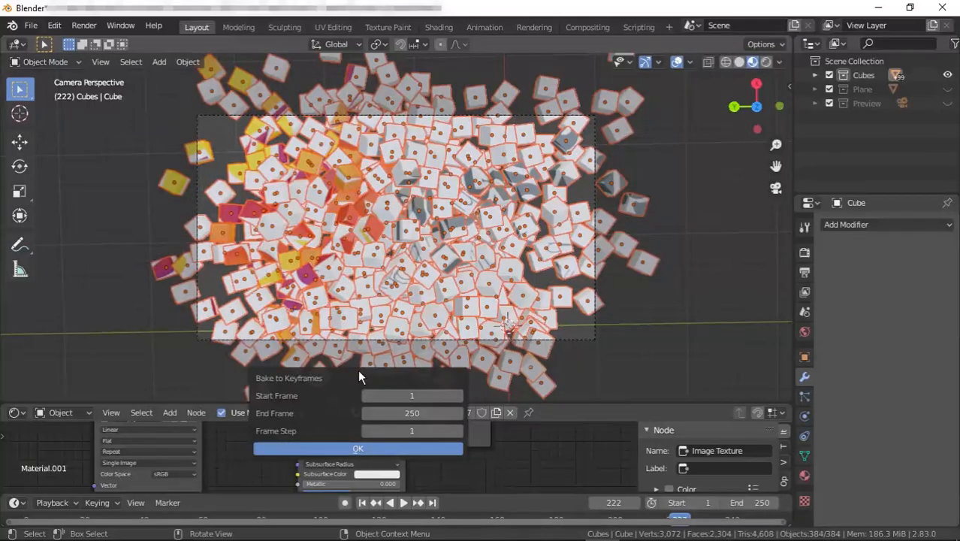
click(415, 414)
text(222)
click(401, 449)
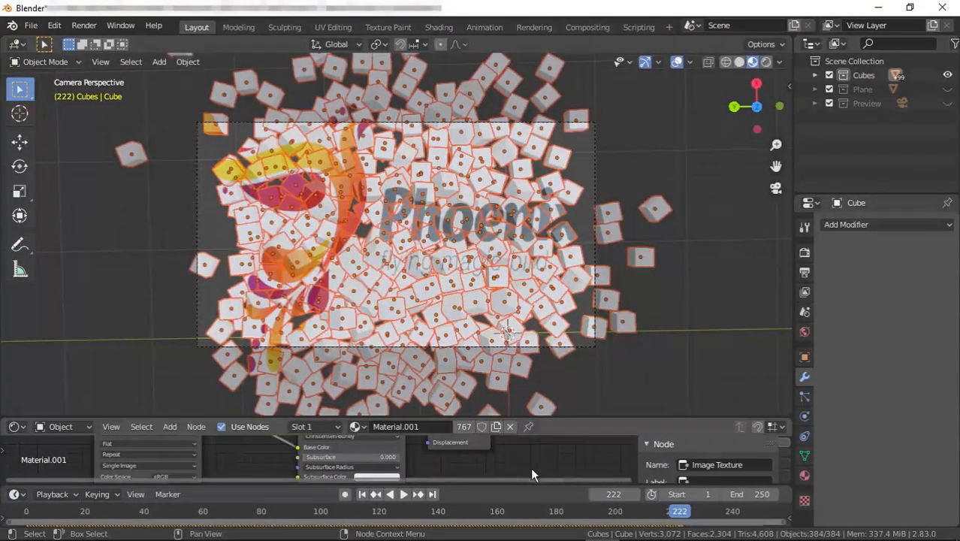
At frame 222, UV-map all cube faces again with Project from View (Bounds), then return to Object Mode and deselect all.
drag(522, 485, 524, 437)
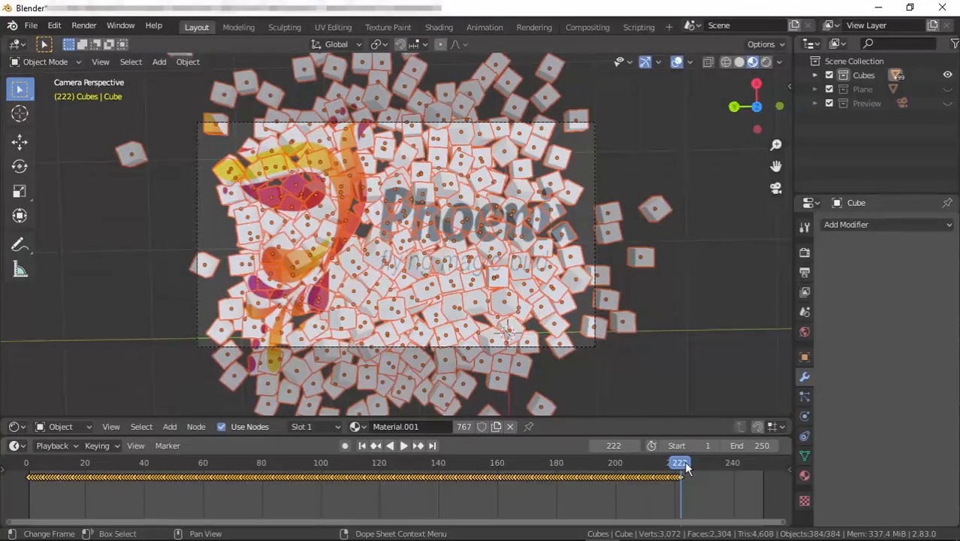
mouse_move(684, 461)
mouse_down()
mouse_move(567, 474)
mouse_move(681, 465)
mouse_up()
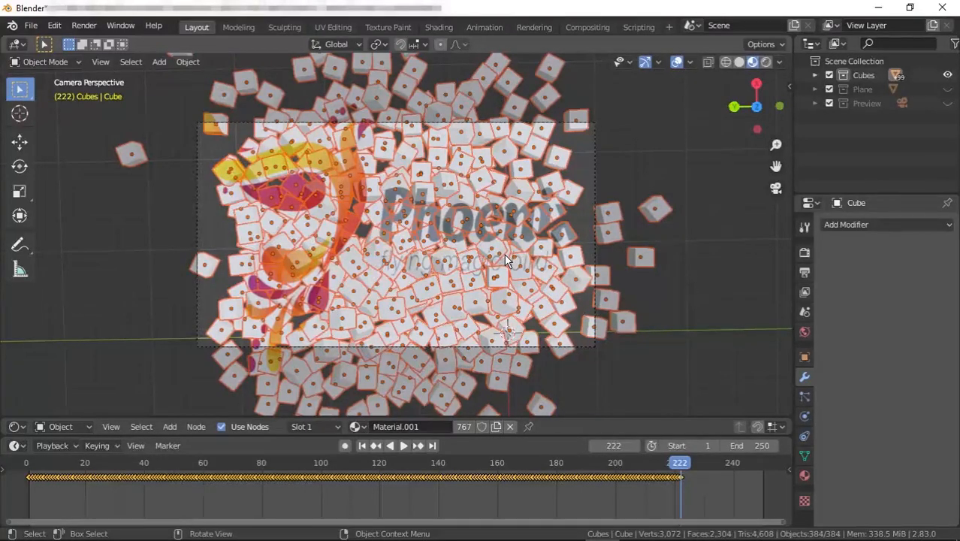
key(Tab)
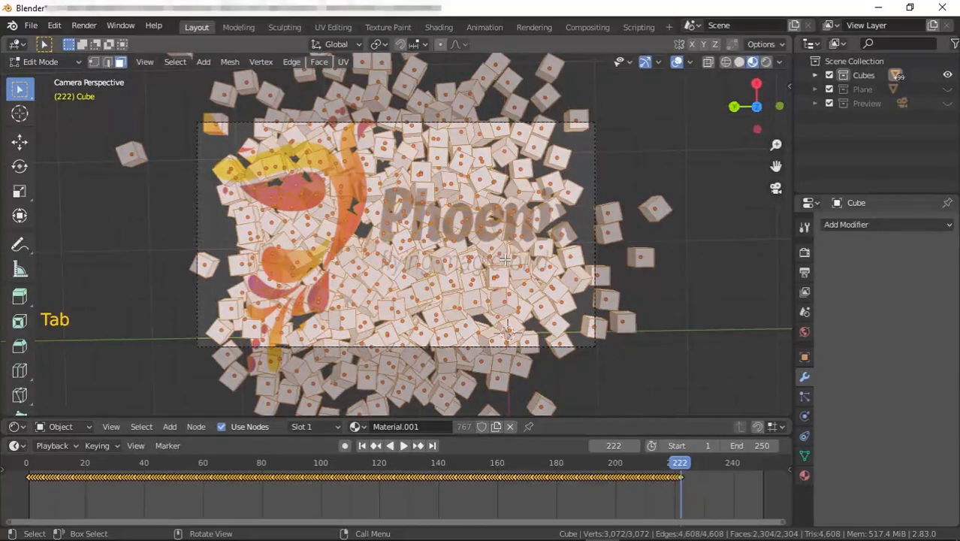
key(a)
key(a)
key(a)
key(a)
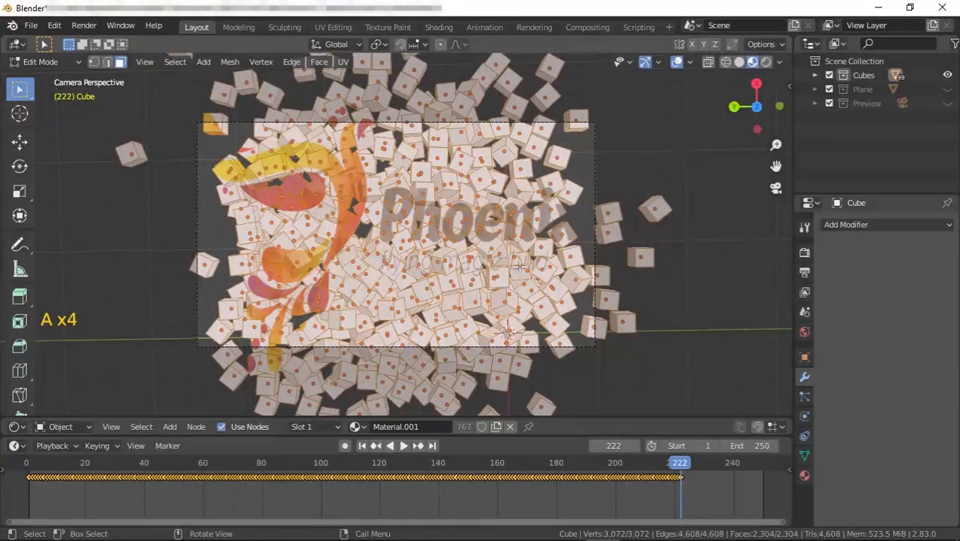
key(u)
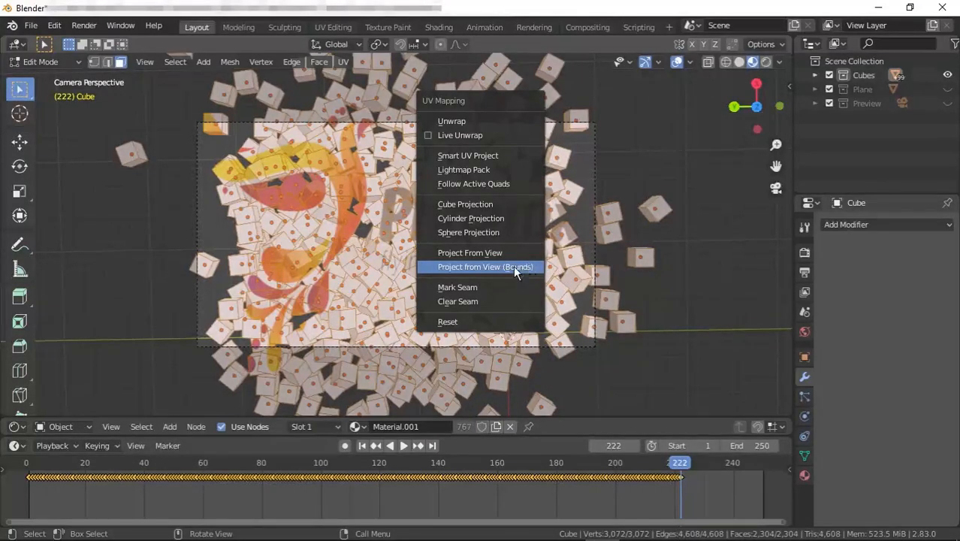
click(513, 267)
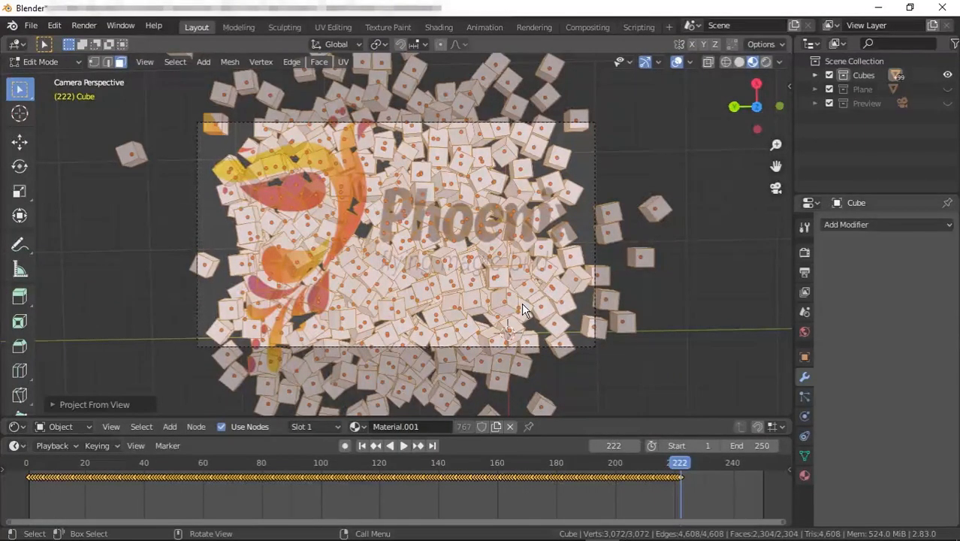
key(Tab)
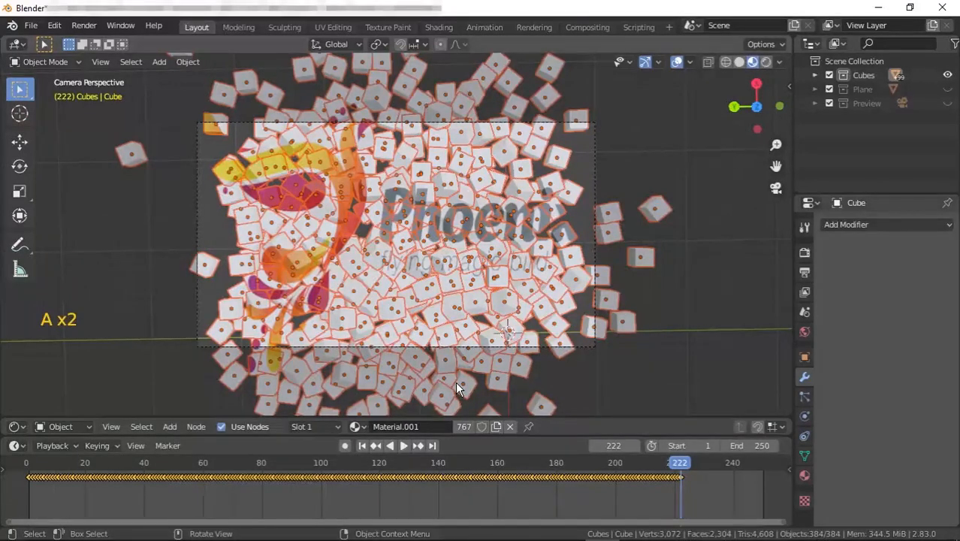
key(a)
key(a)
key(a)
key(a)
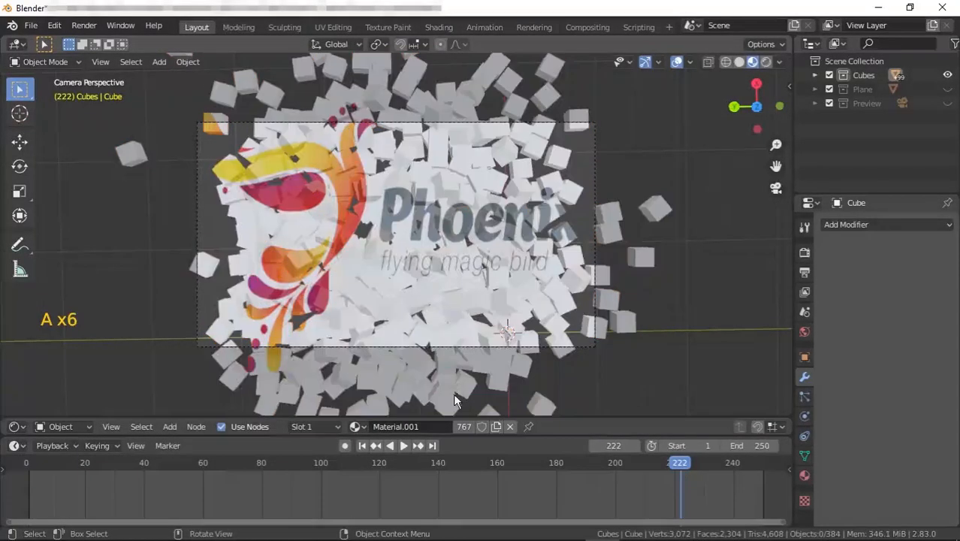
Play the baked animation from the start to preview the image assembling on the cubes.
click(363, 445)
click(406, 443)
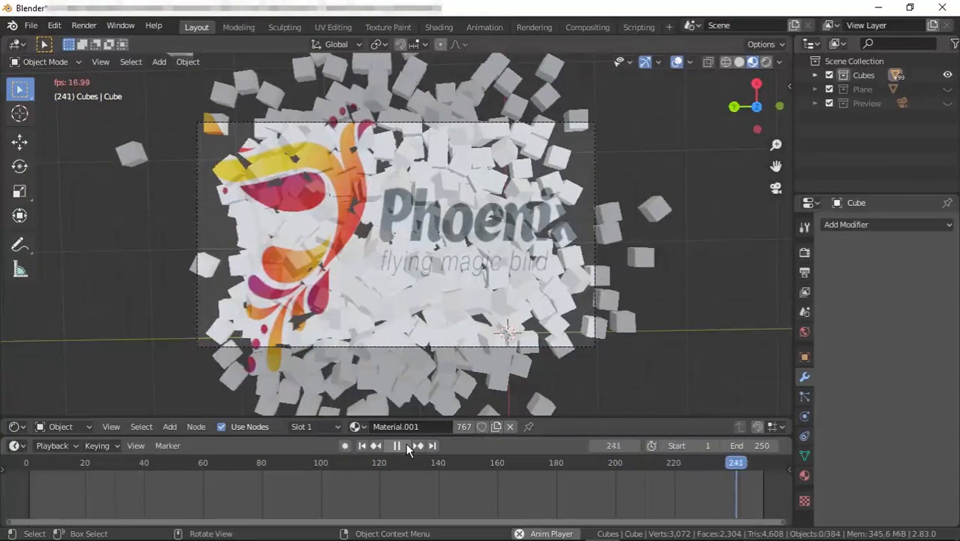
click(405, 443)
click(405, 443)
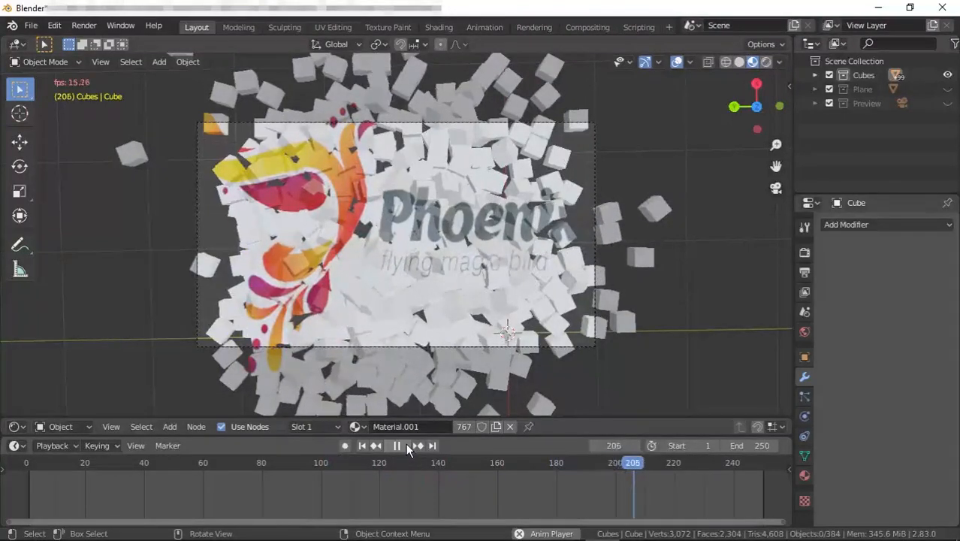
click(405, 443)
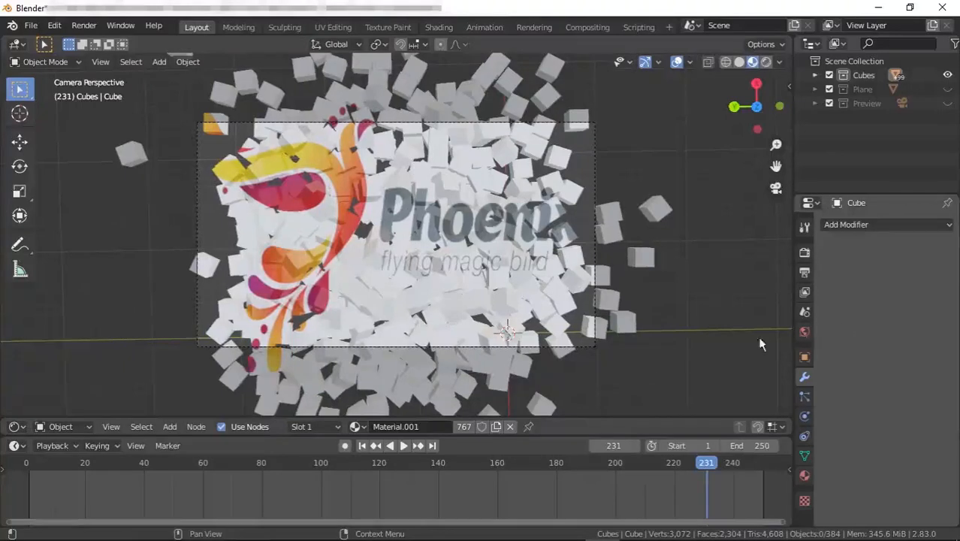
Swap the image texture's image for red-fox.jpg and play the animation from frame 1.
drag(395, 416, 392, 280)
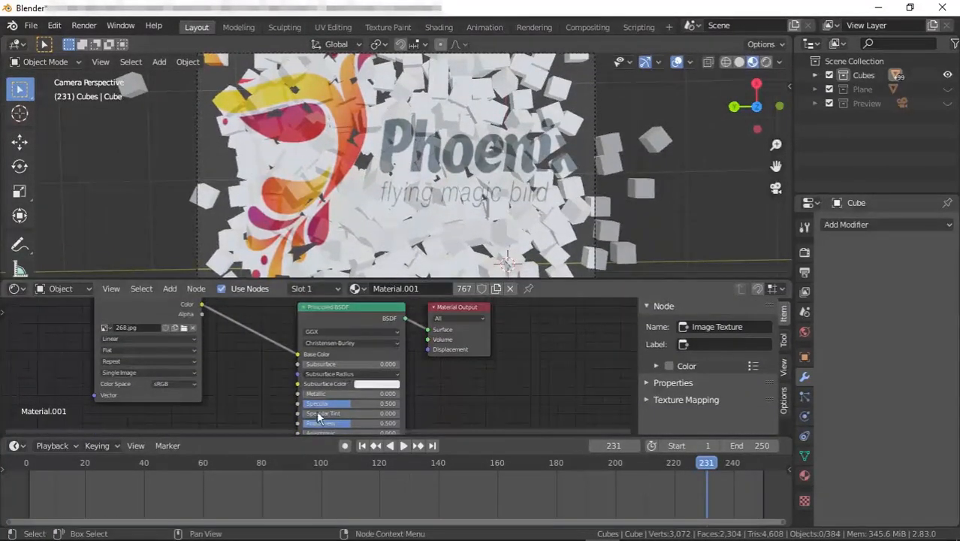
drag(295, 436, 293, 484)
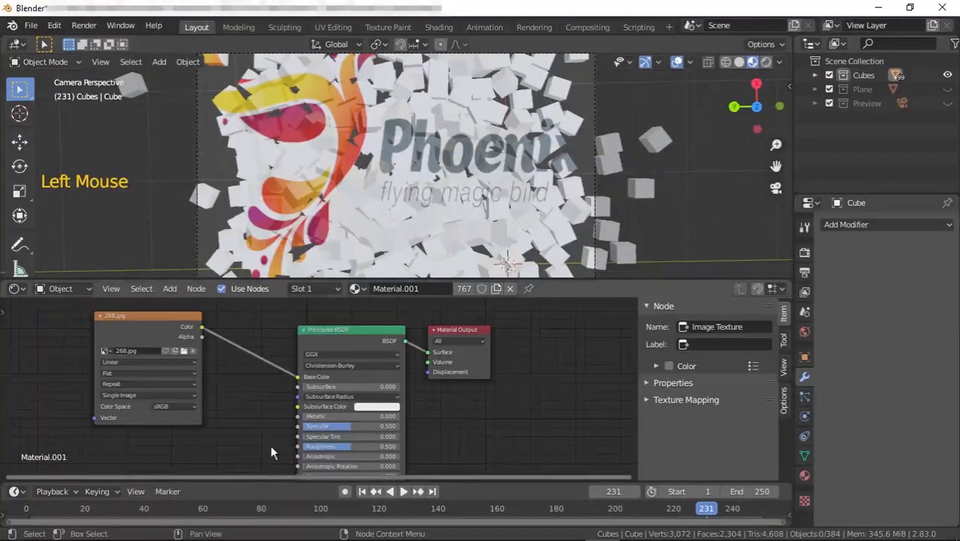
click(193, 350)
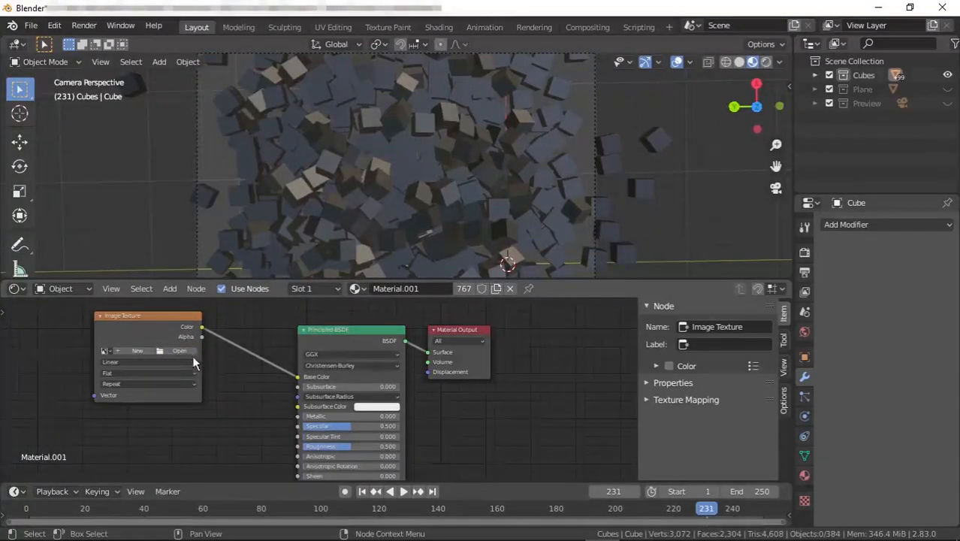
click(187, 351)
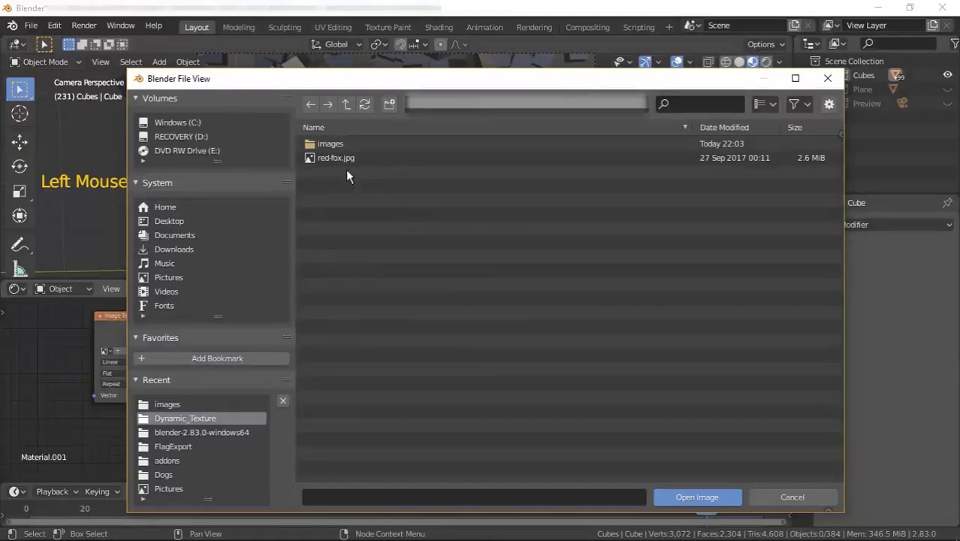
click(336, 158)
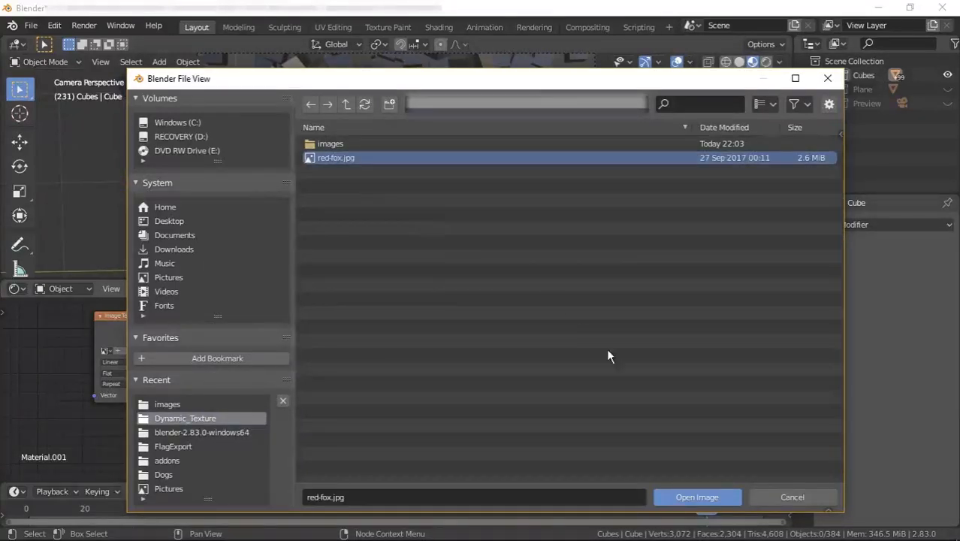
click(701, 495)
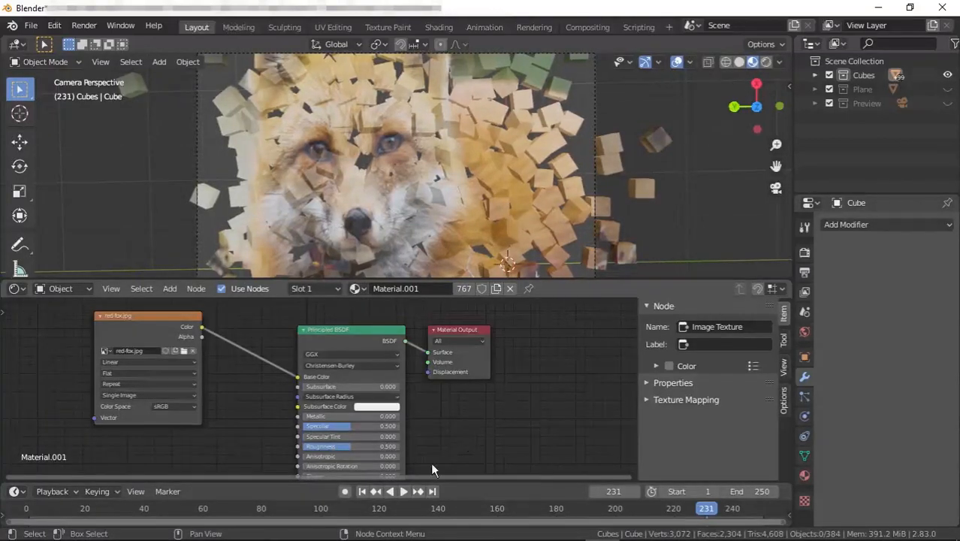
click(362, 490)
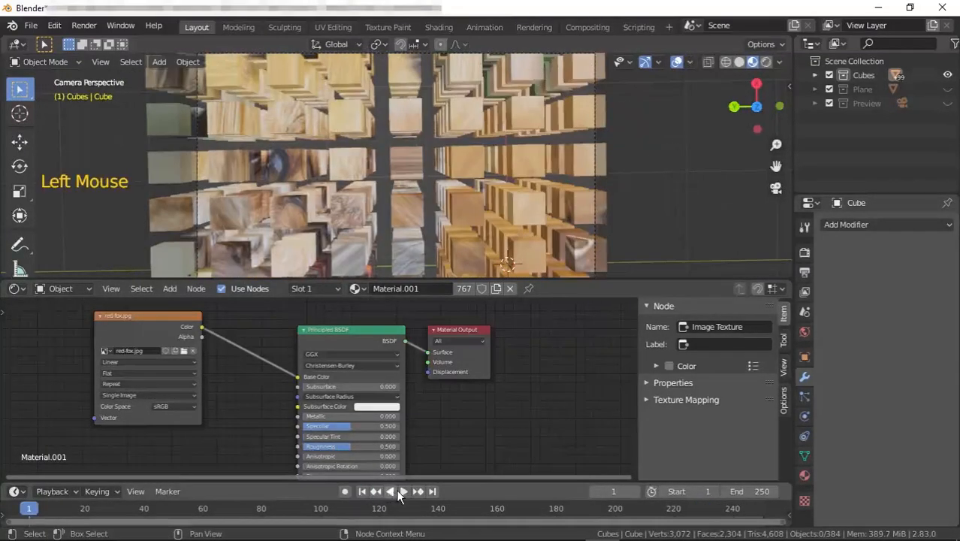
click(401, 489)
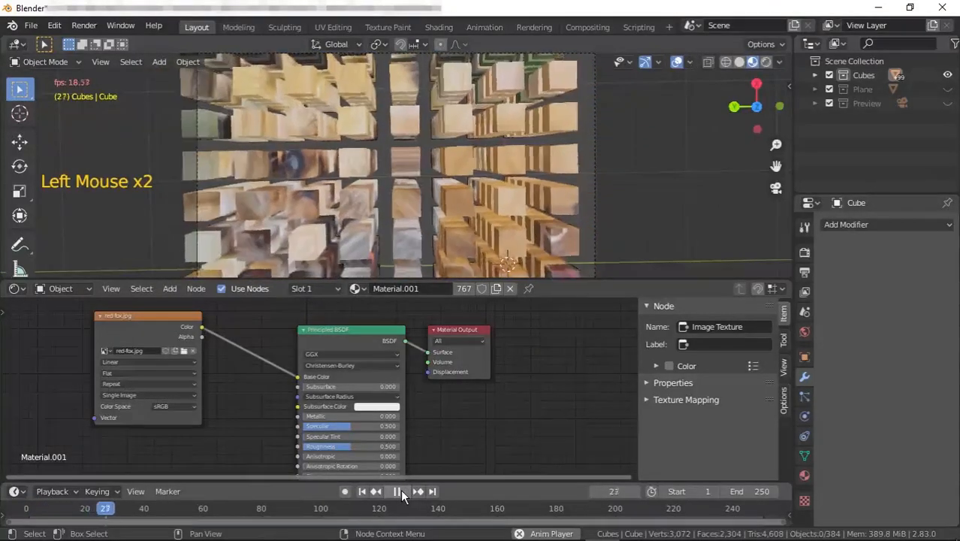